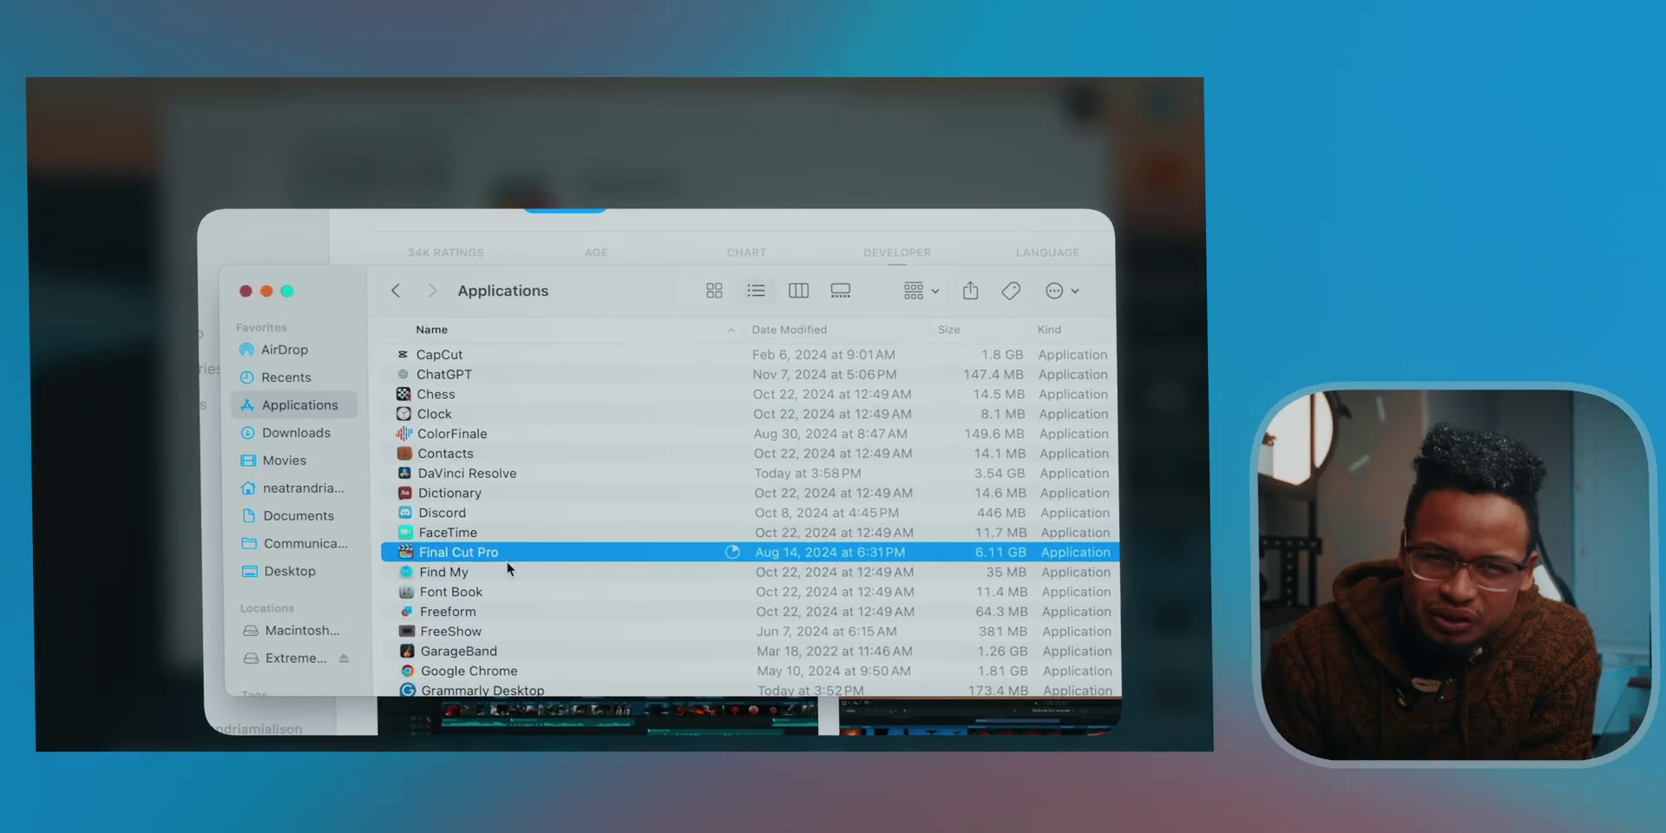
Compress the Final Cut Pro app in Applications into a zip archive.
right_click(508, 550)
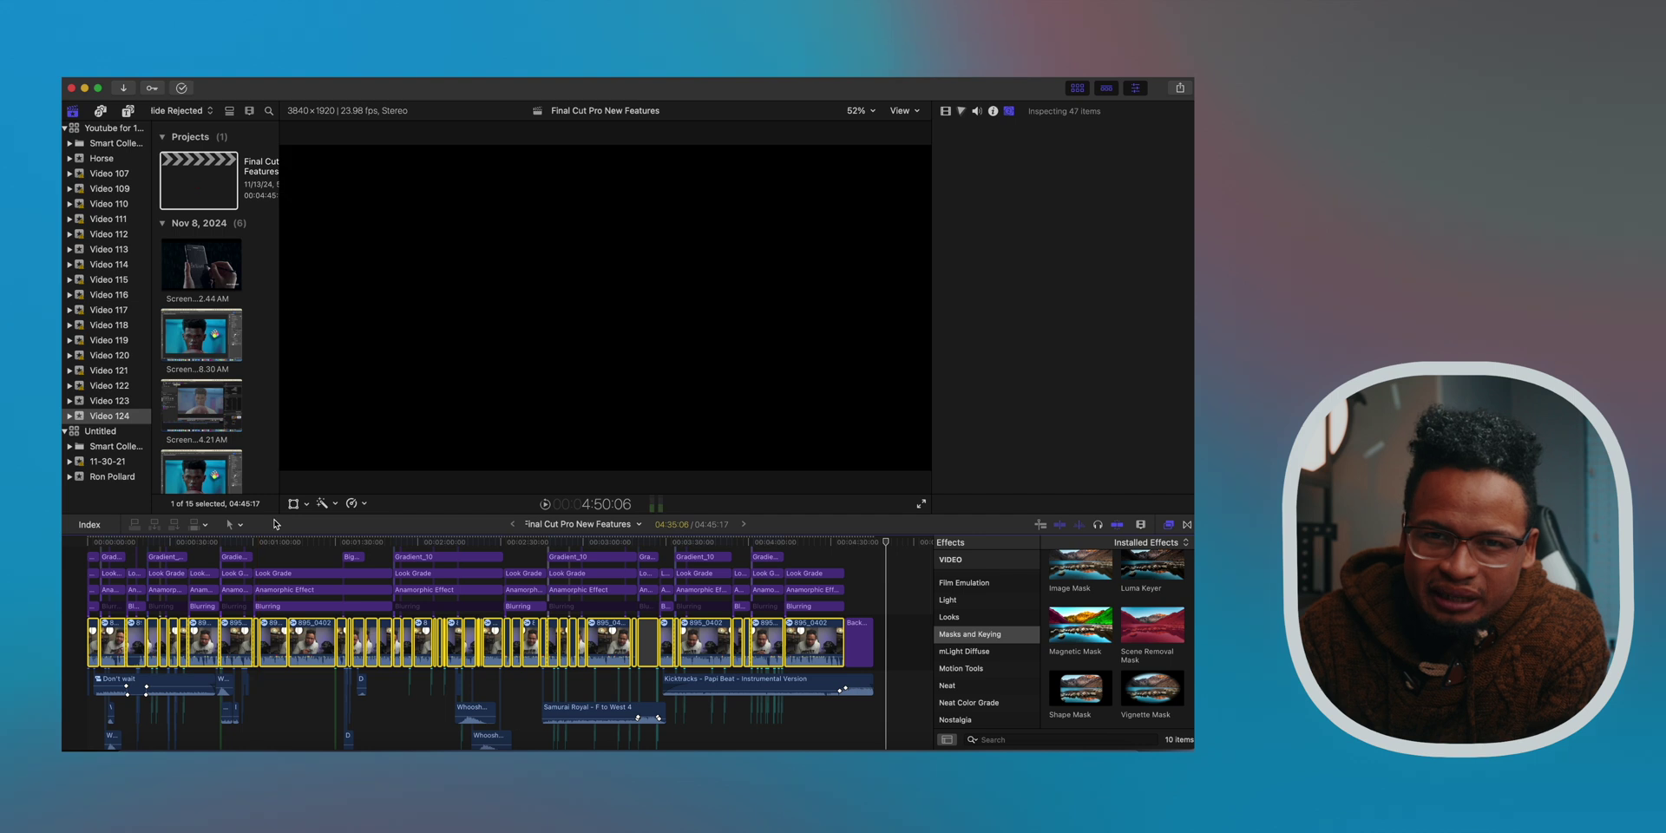
Run Transcribe to Captions on the project's speech and select the first caption clip.
click(335, 503)
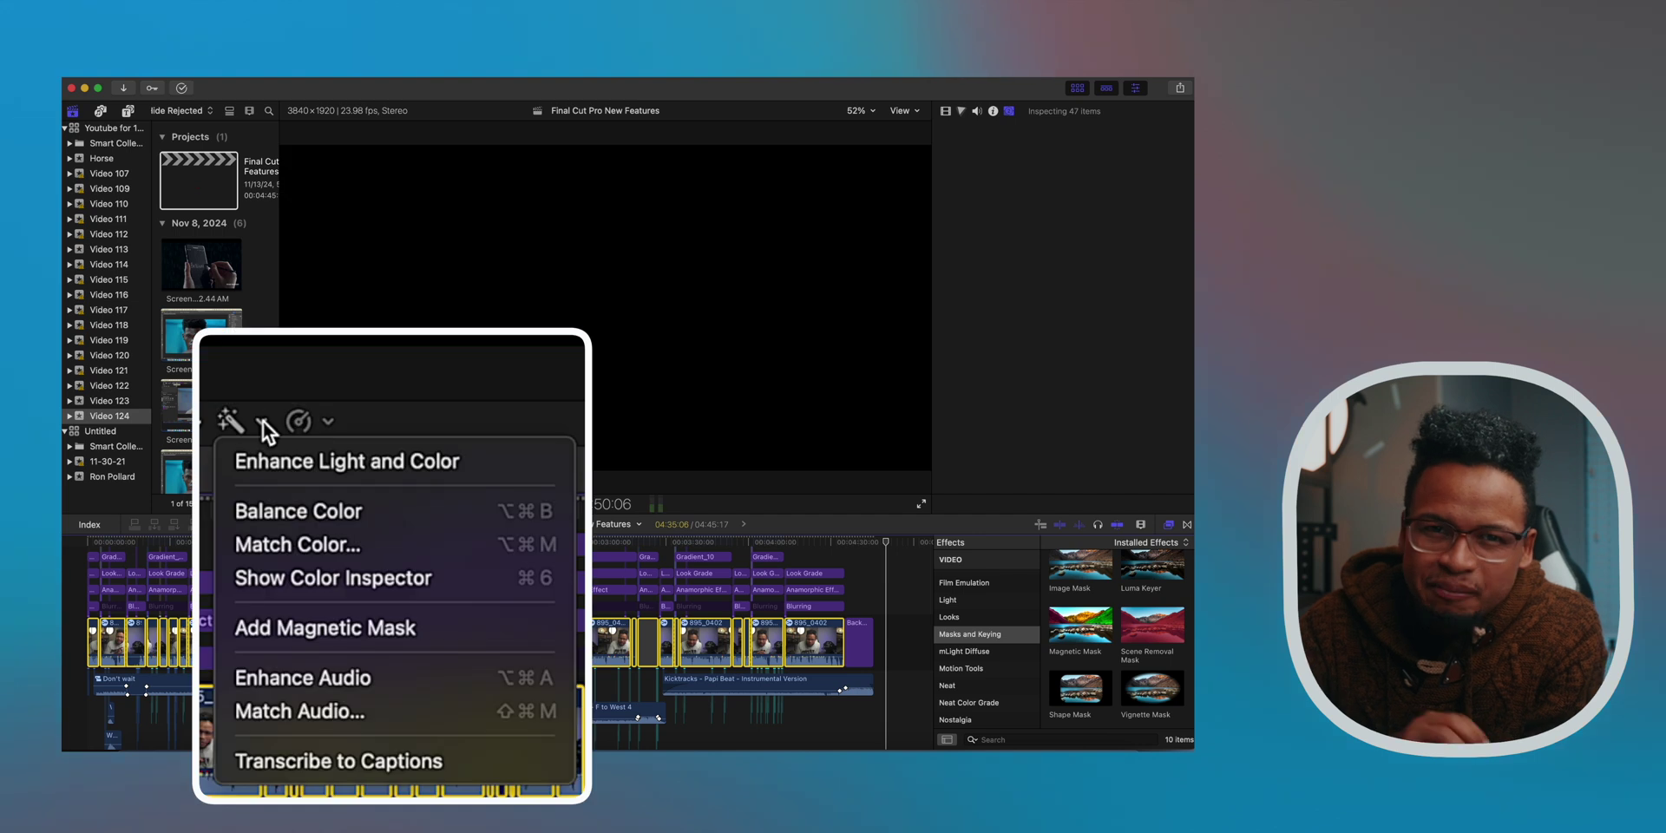
click(286, 759)
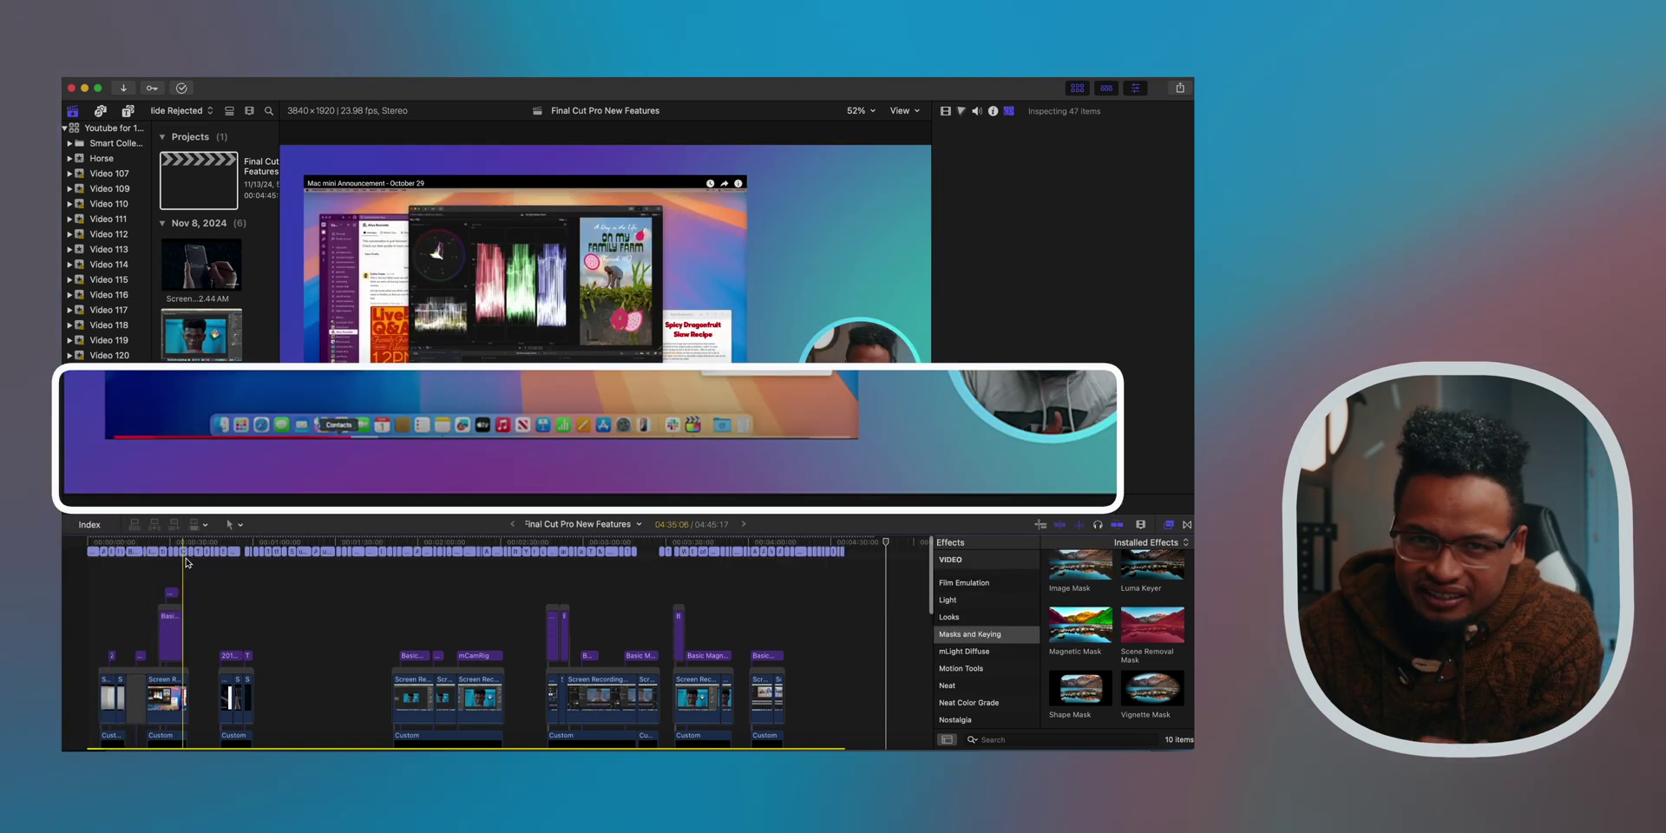
click(96, 553)
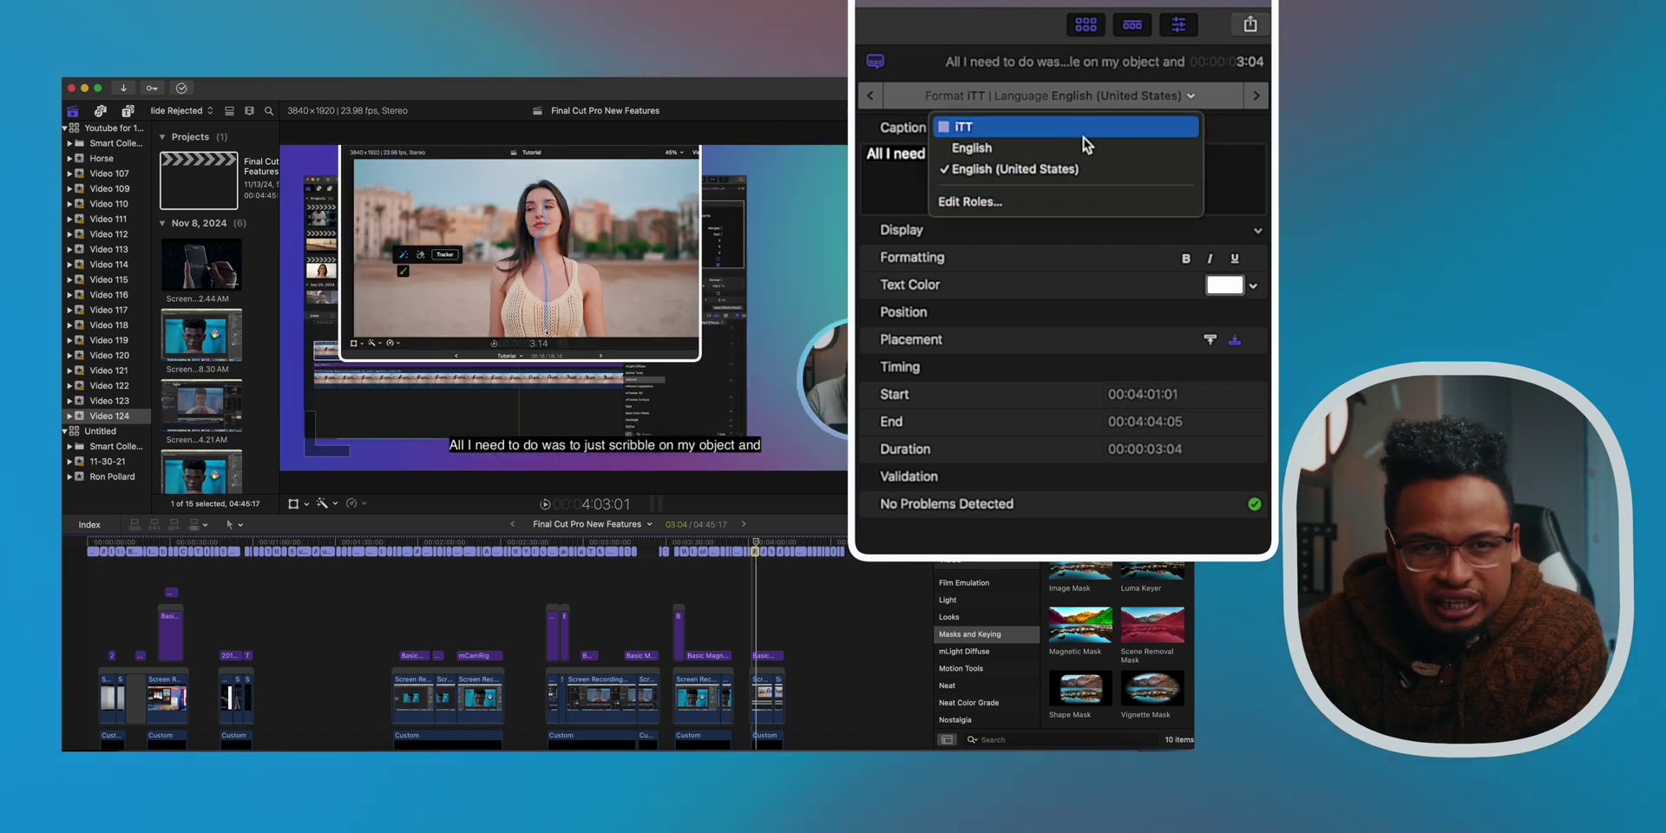
Locate the mRoto AI caption among the captions and give its text a pale green colour.
click(1236, 109)
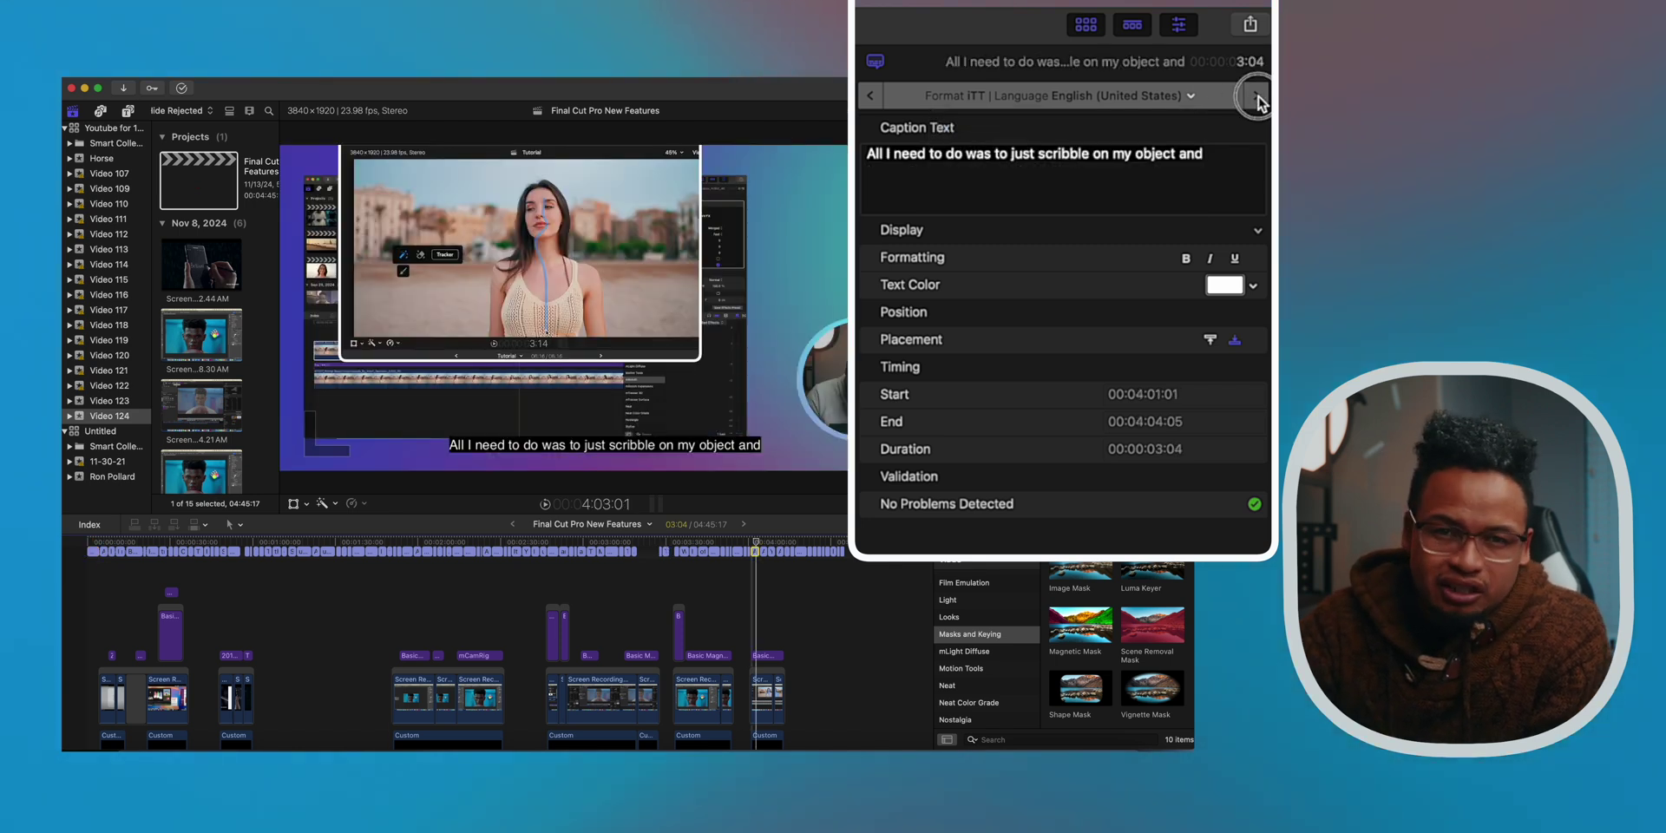
click(1257, 98)
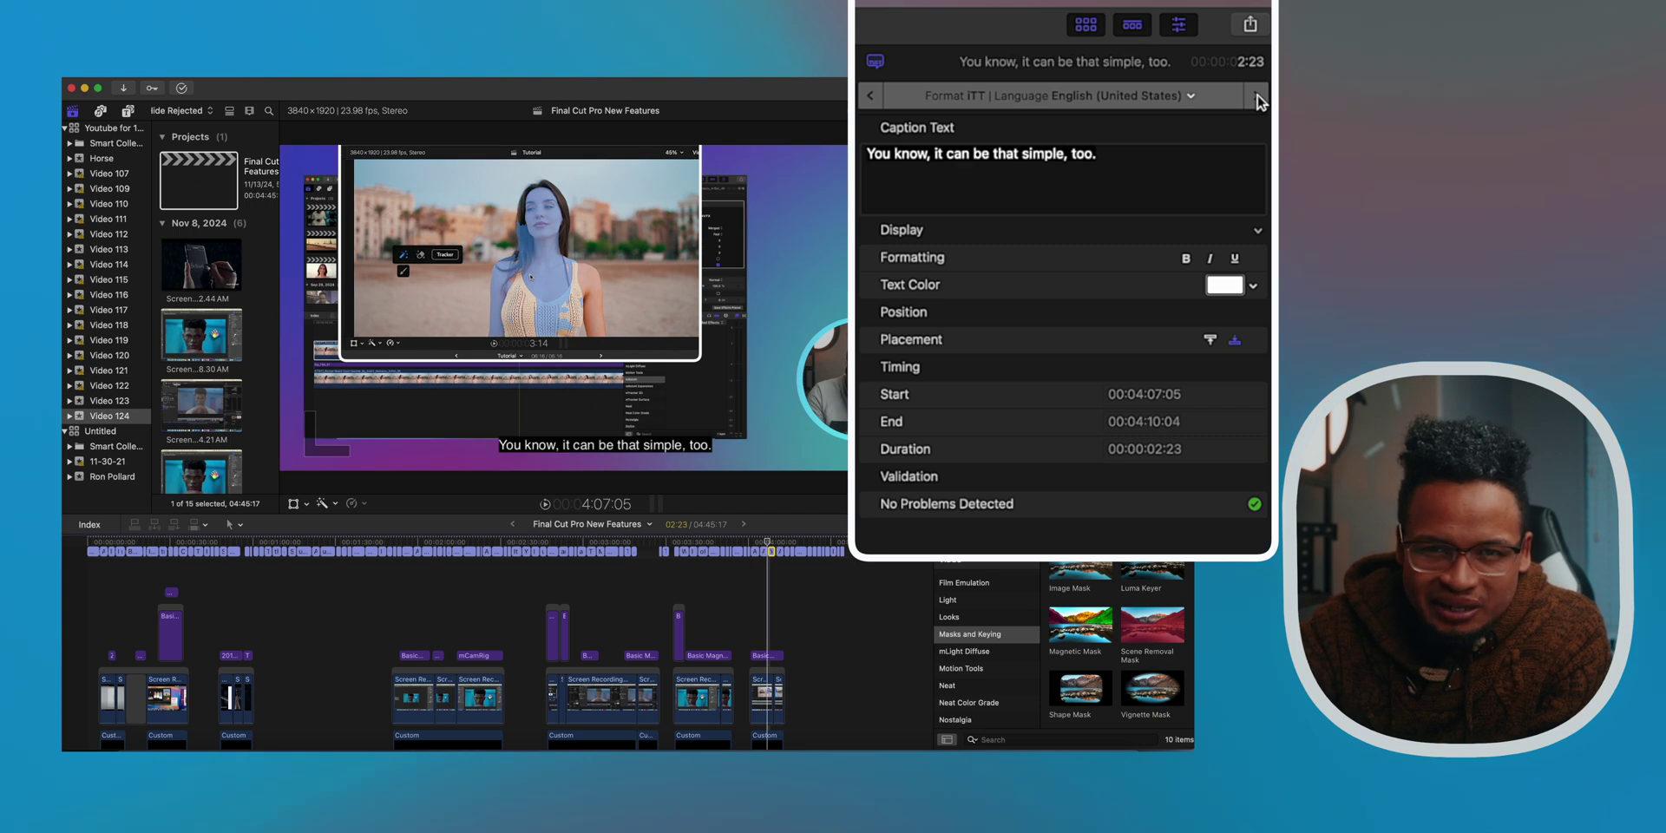
click(870, 97)
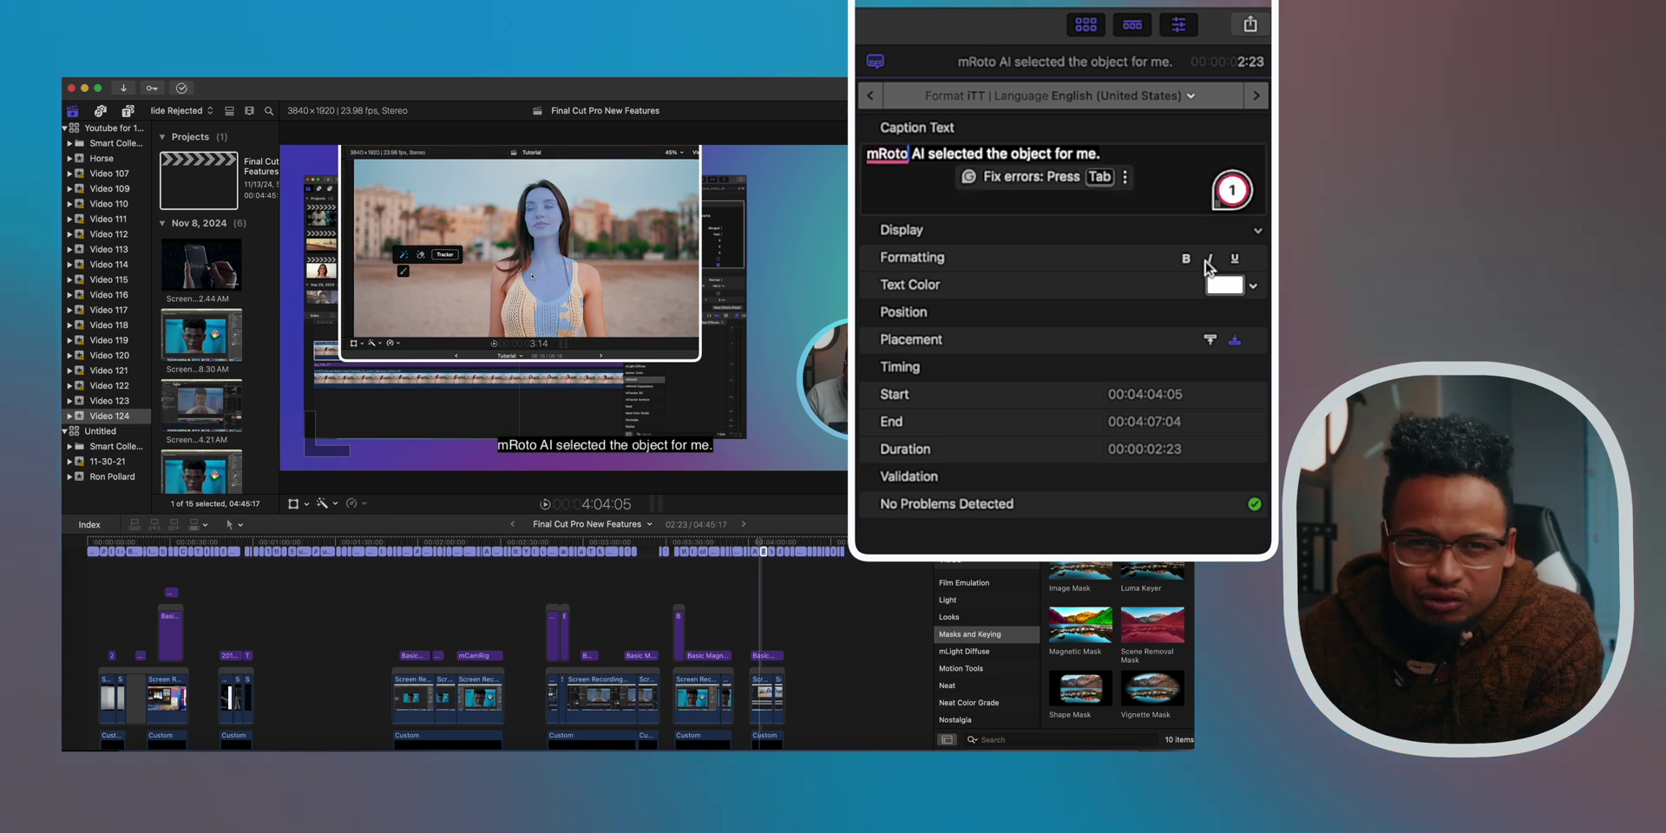
click(1233, 292)
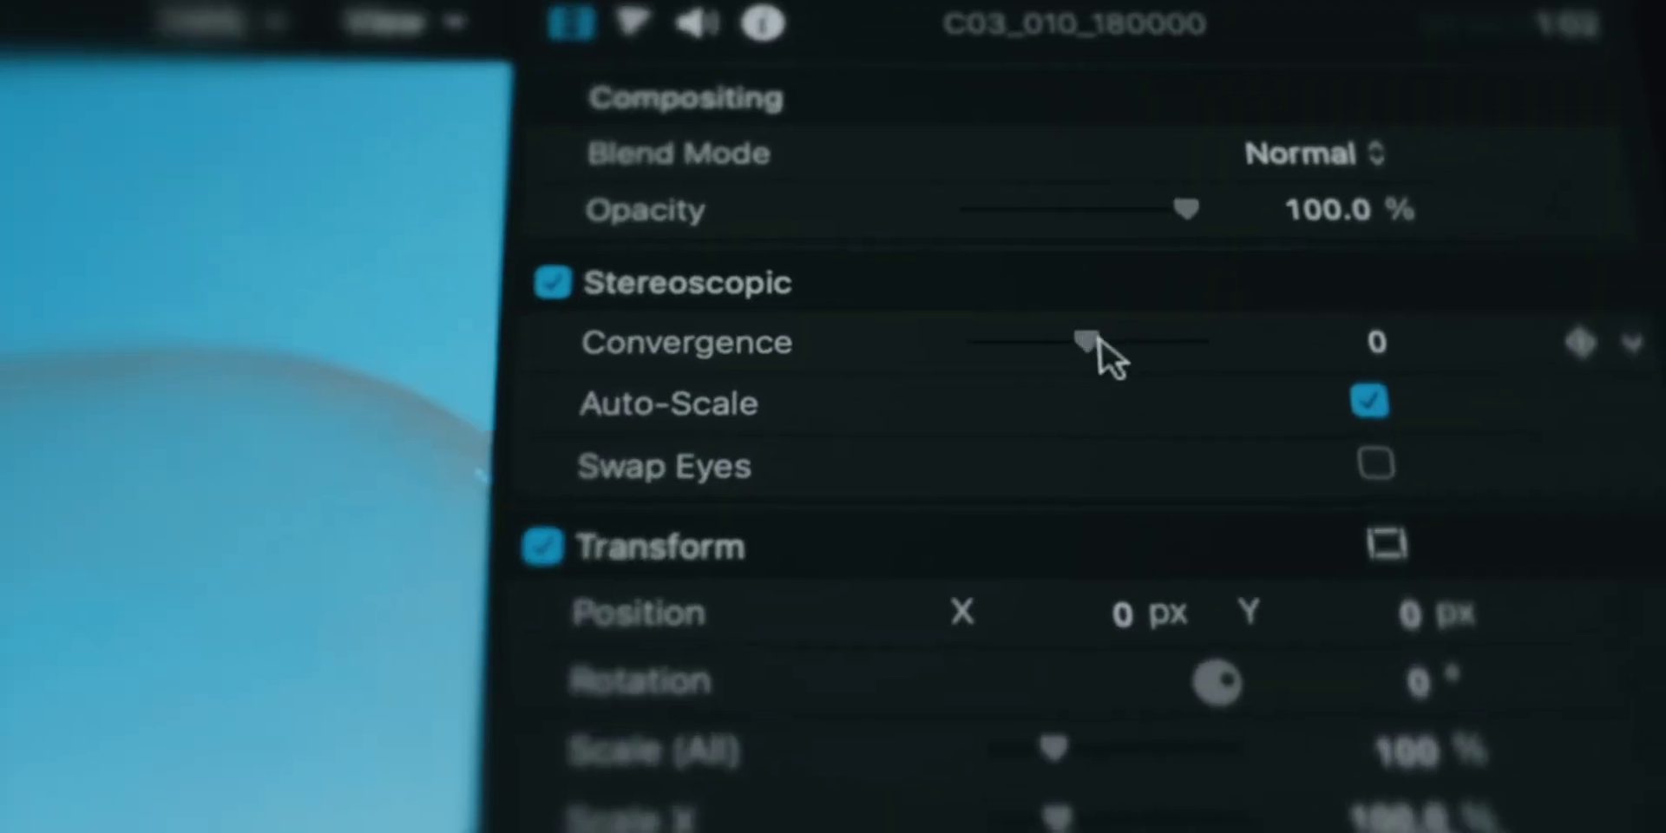
Raise the stereoscopic Convergence to 1.31 for the anaglyph bubble footage.
drag(1096, 357, 1182, 346)
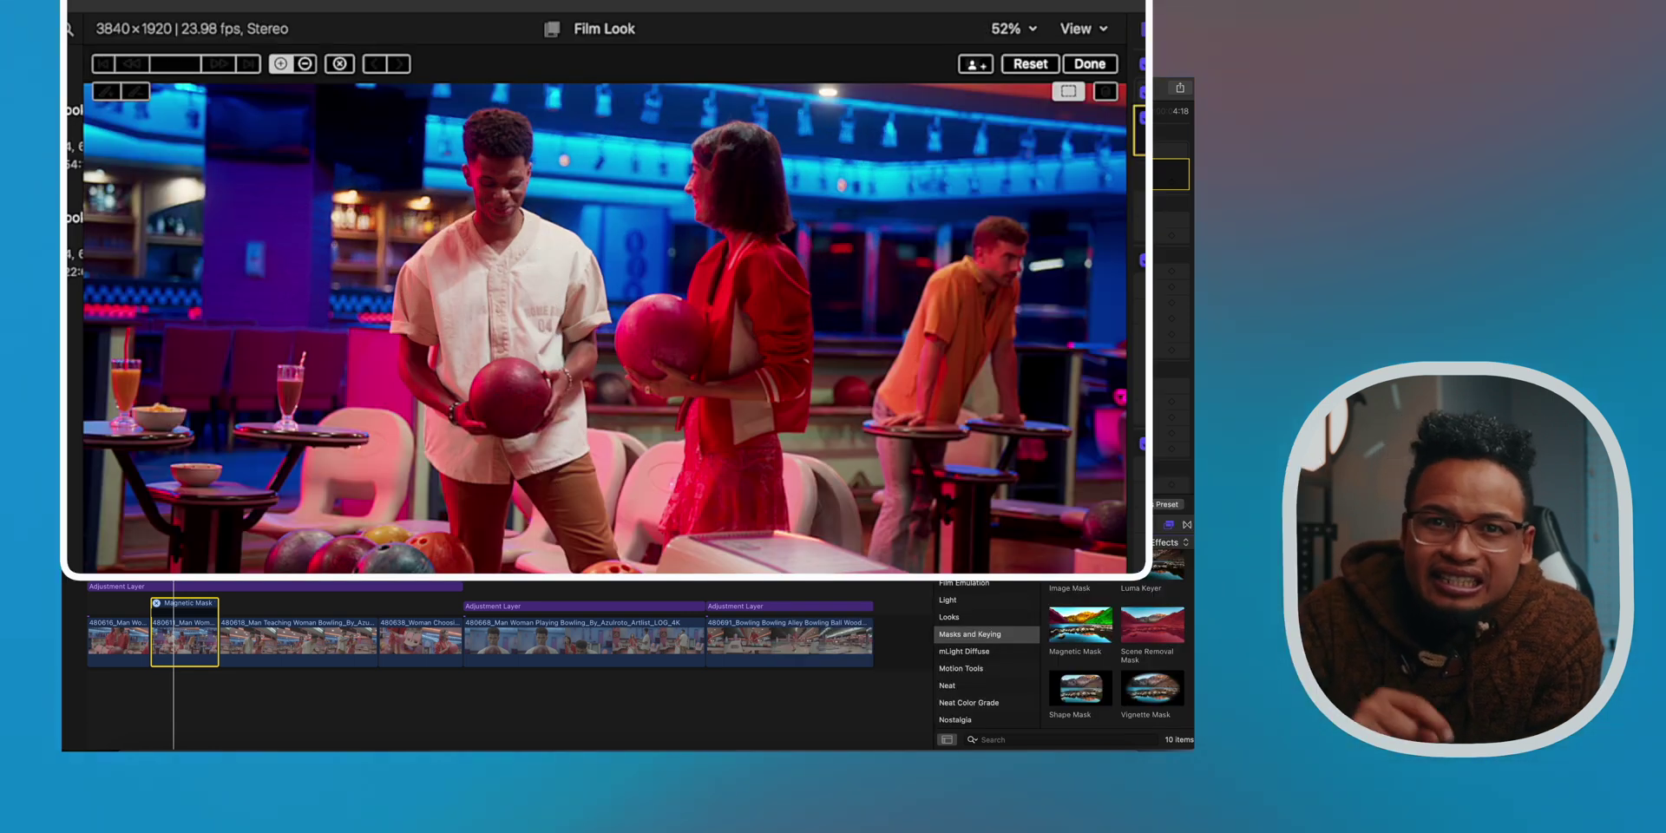
Mask the man in white with the eyedropper, then add the woman in red.
click(546, 258)
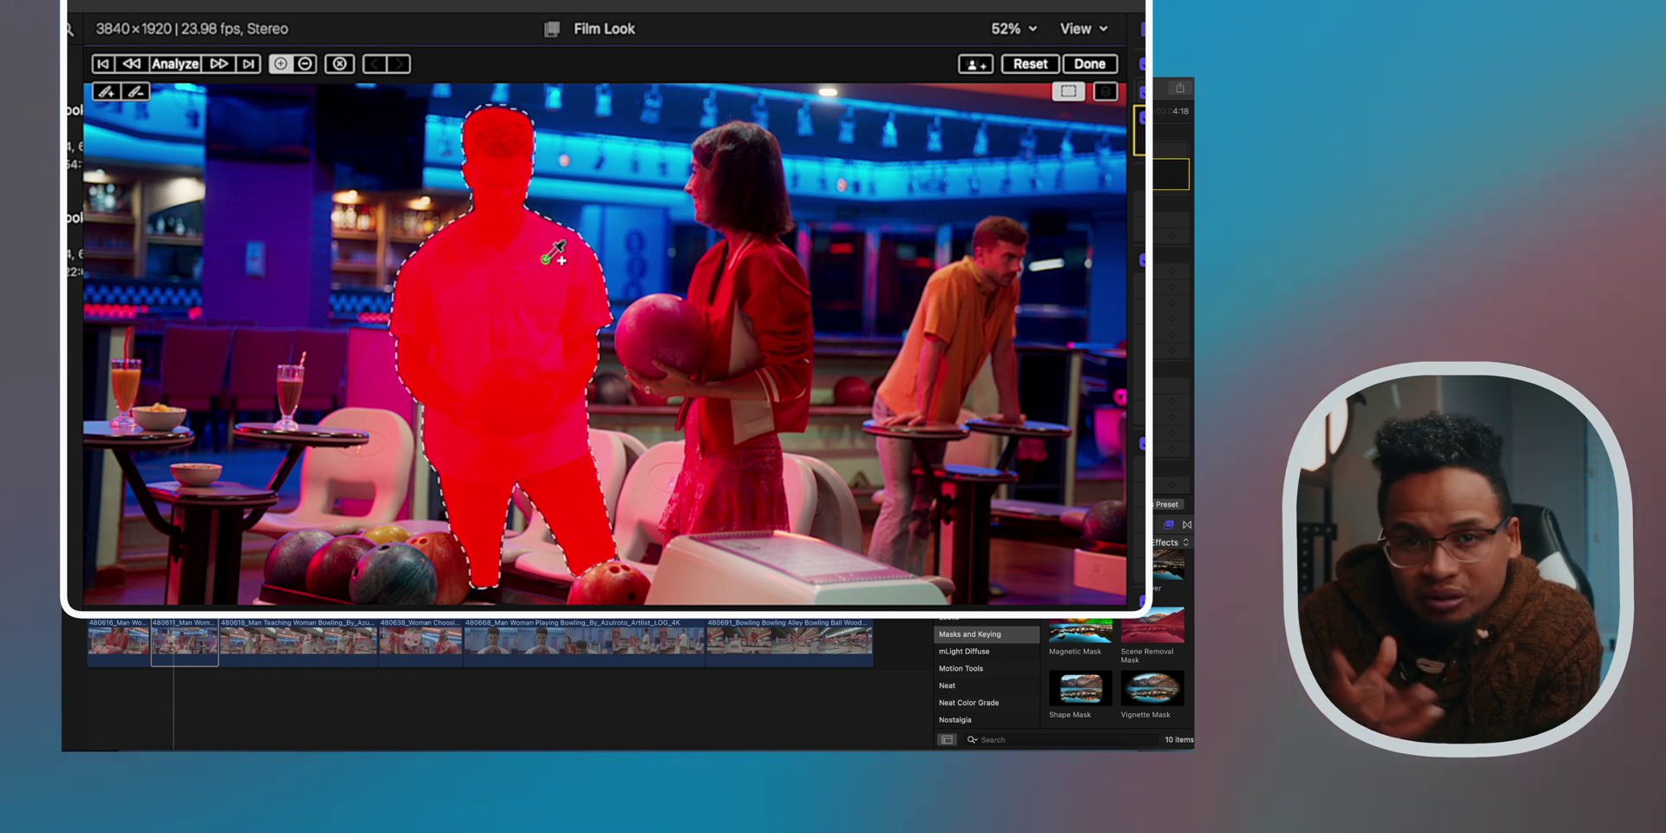
click(775, 289)
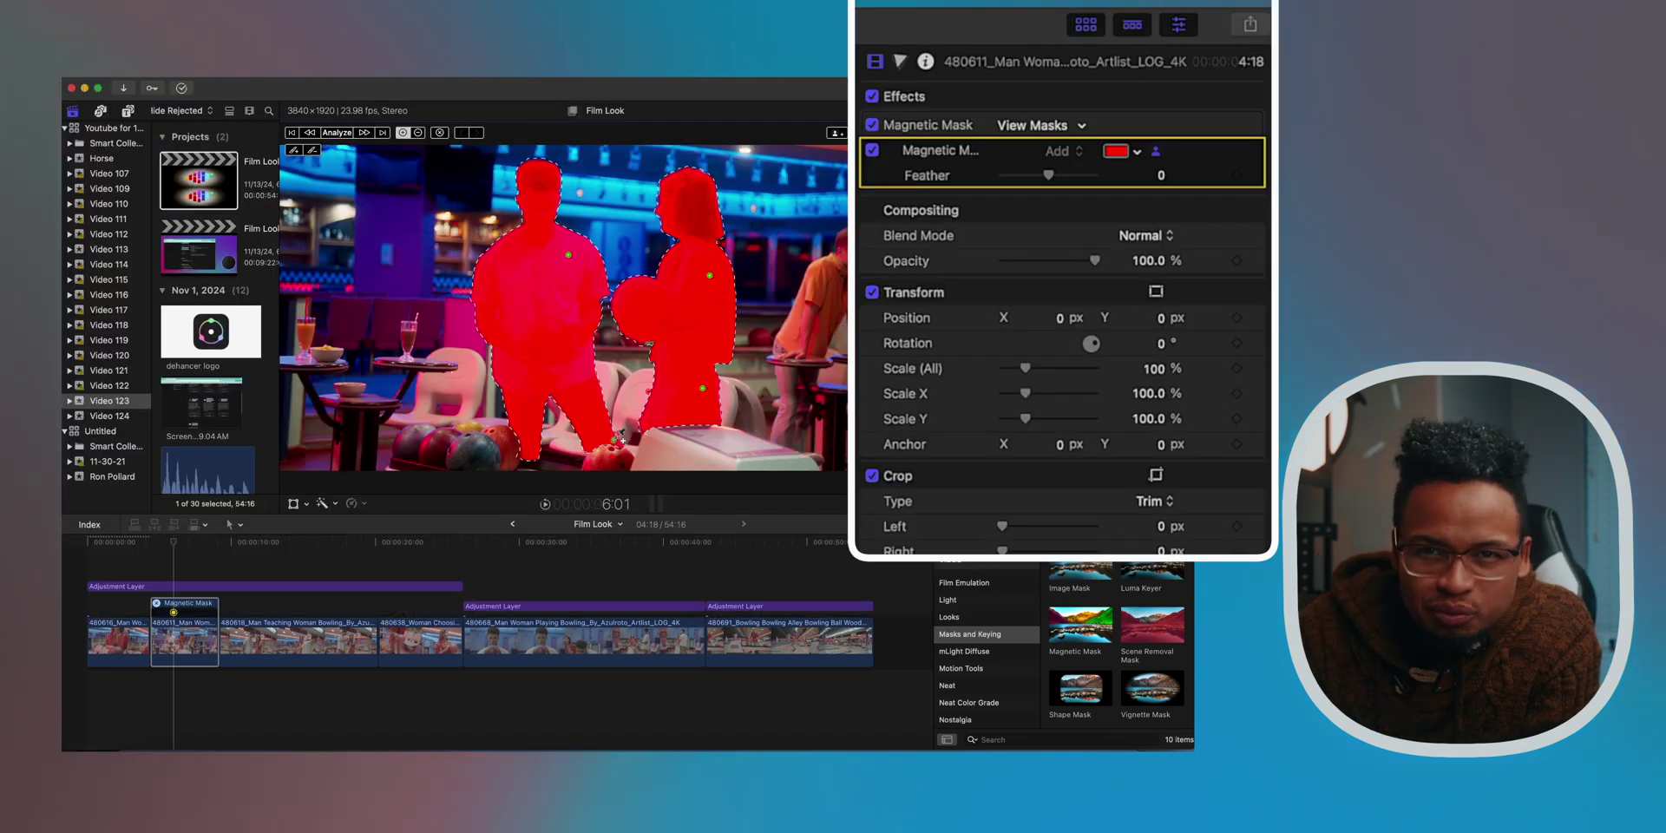
Feather the Magnetic Mask edge to 63 and analyze it across the whole clip.
drag(1048, 175, 1069, 182)
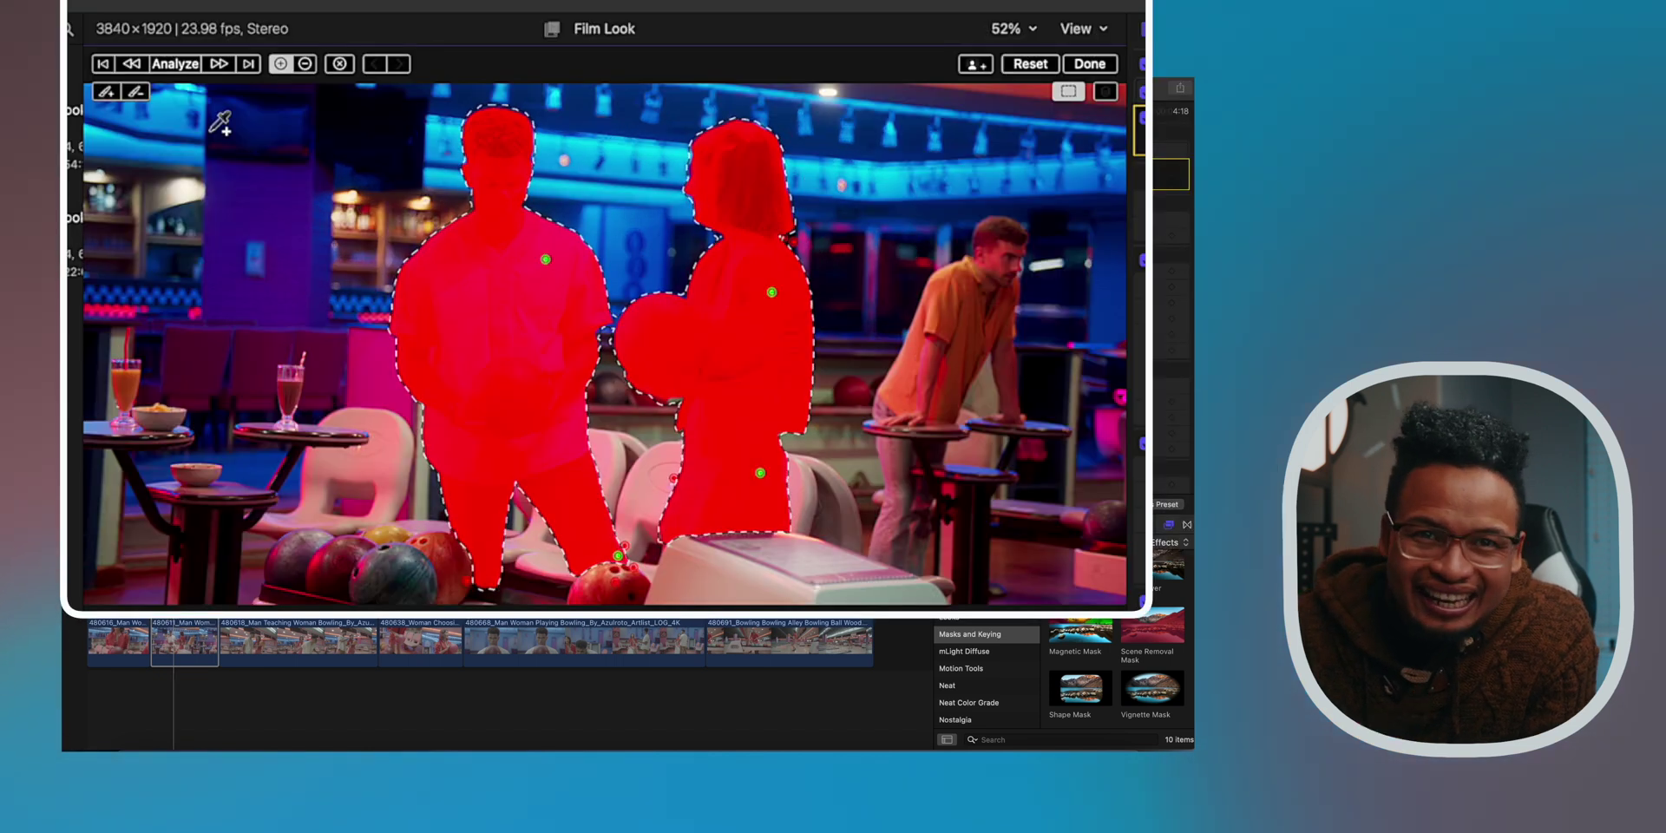
click(174, 64)
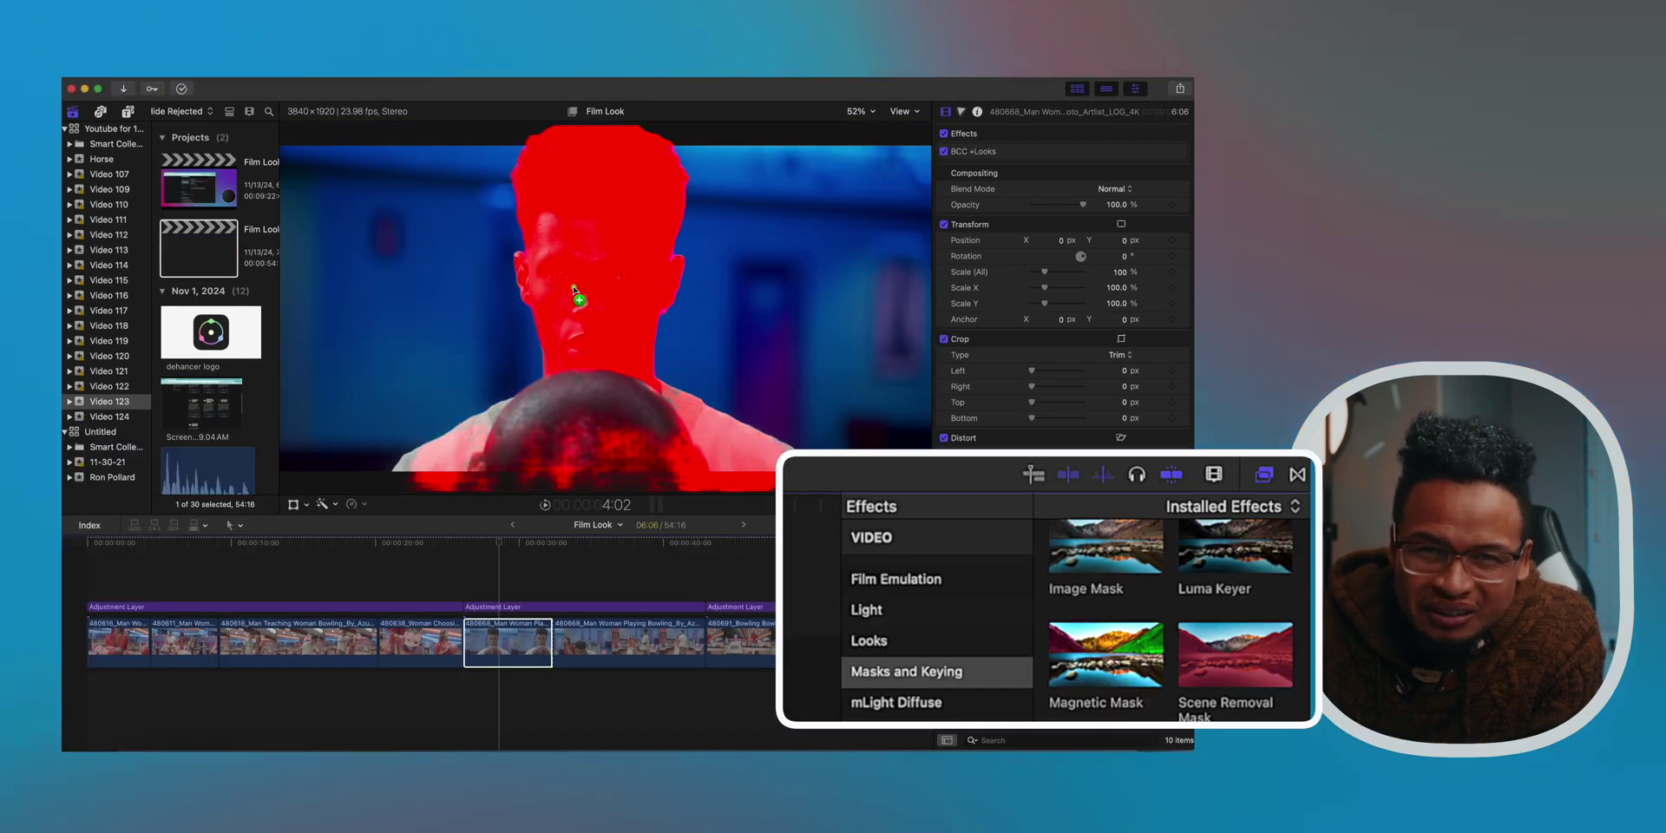
Apply Magnetic Mask to the close-up clip, extend it over the man's torso, and finish.
drag(572, 284, 576, 288)
click(541, 389)
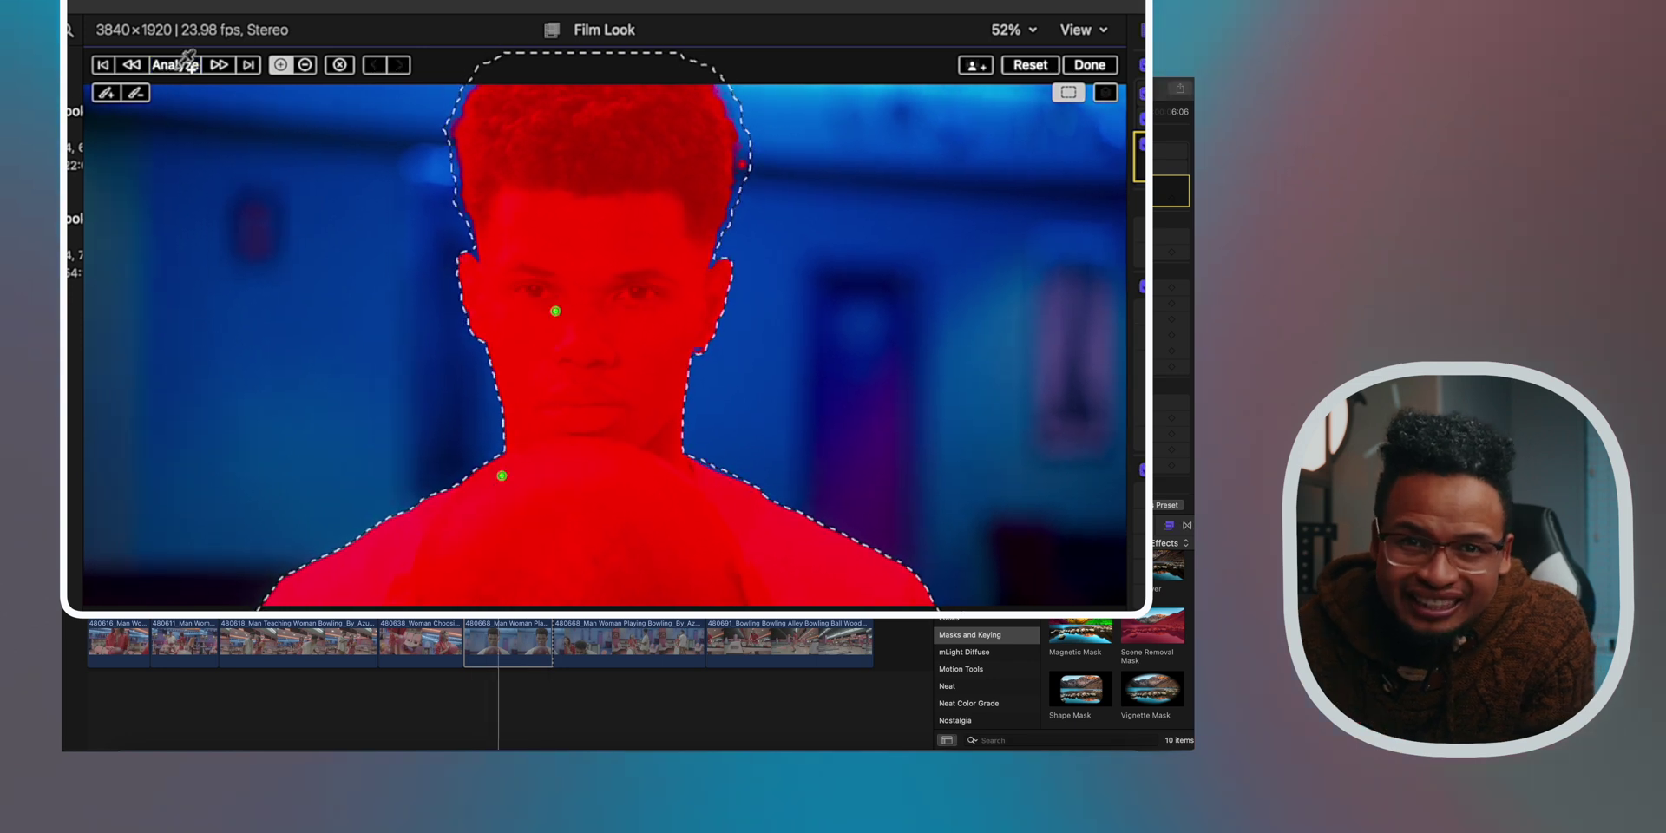
click(1095, 68)
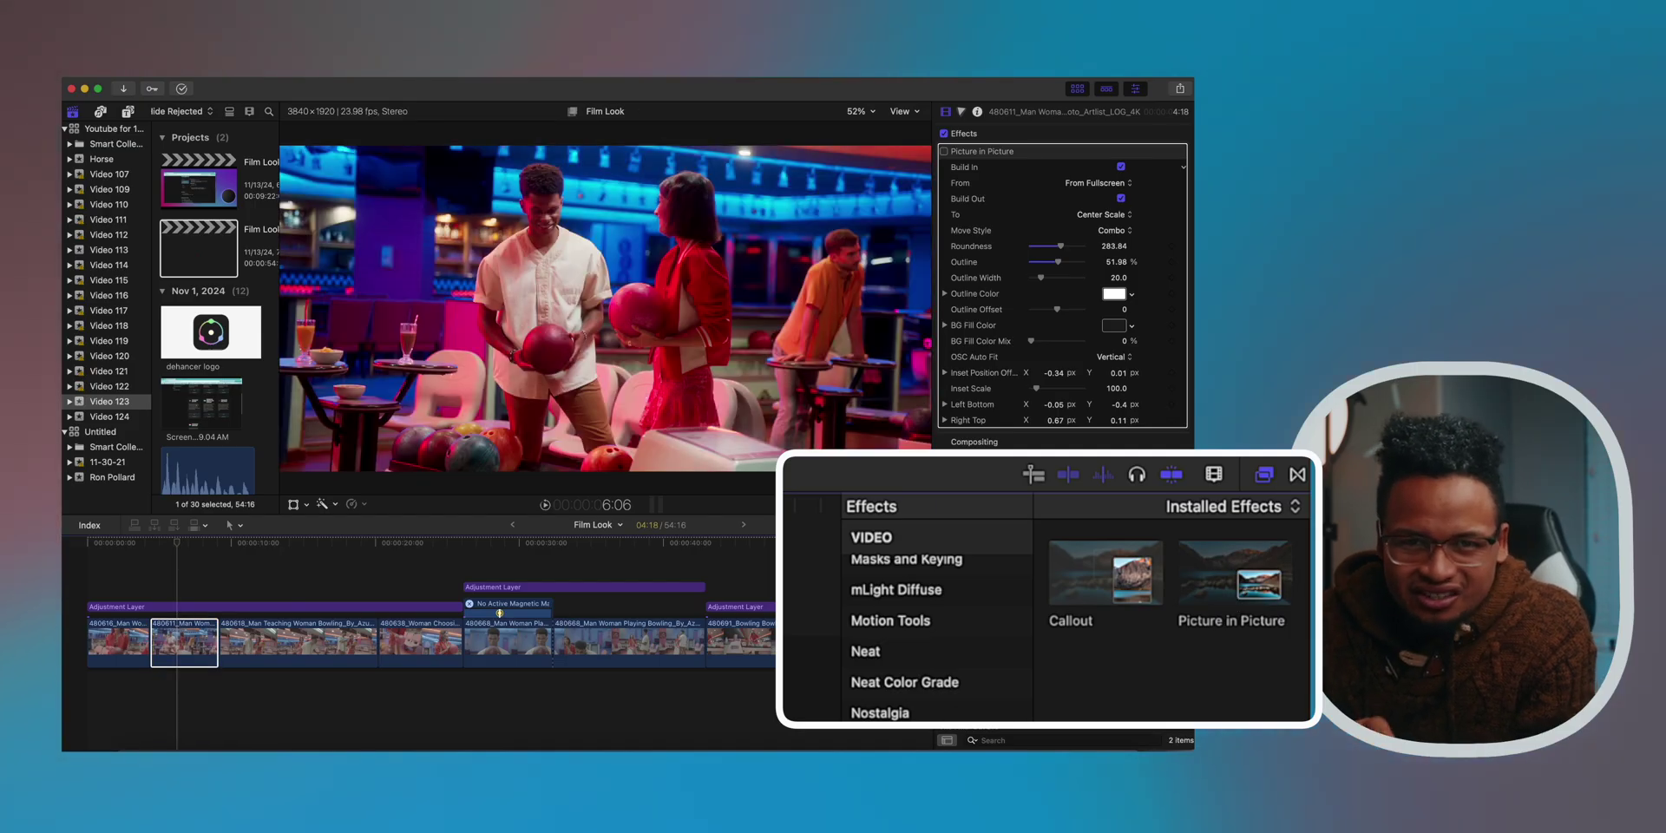
Apply Picture in Picture to the bowling clip, set Roundness 152.03, and shift the inset framing sideways.
click(1283, 602)
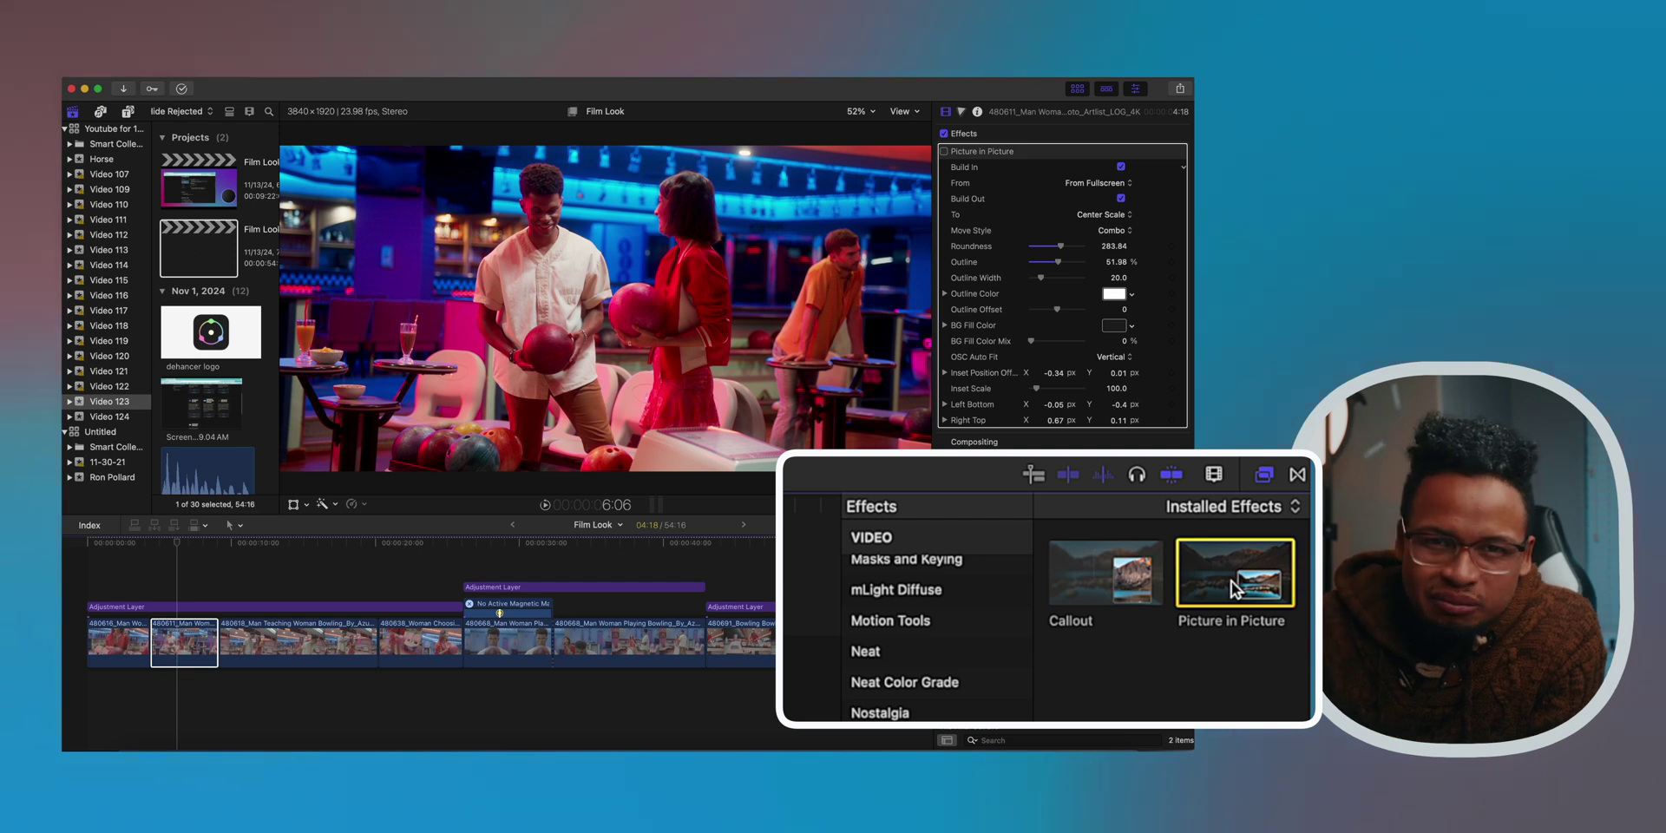
click(185, 668)
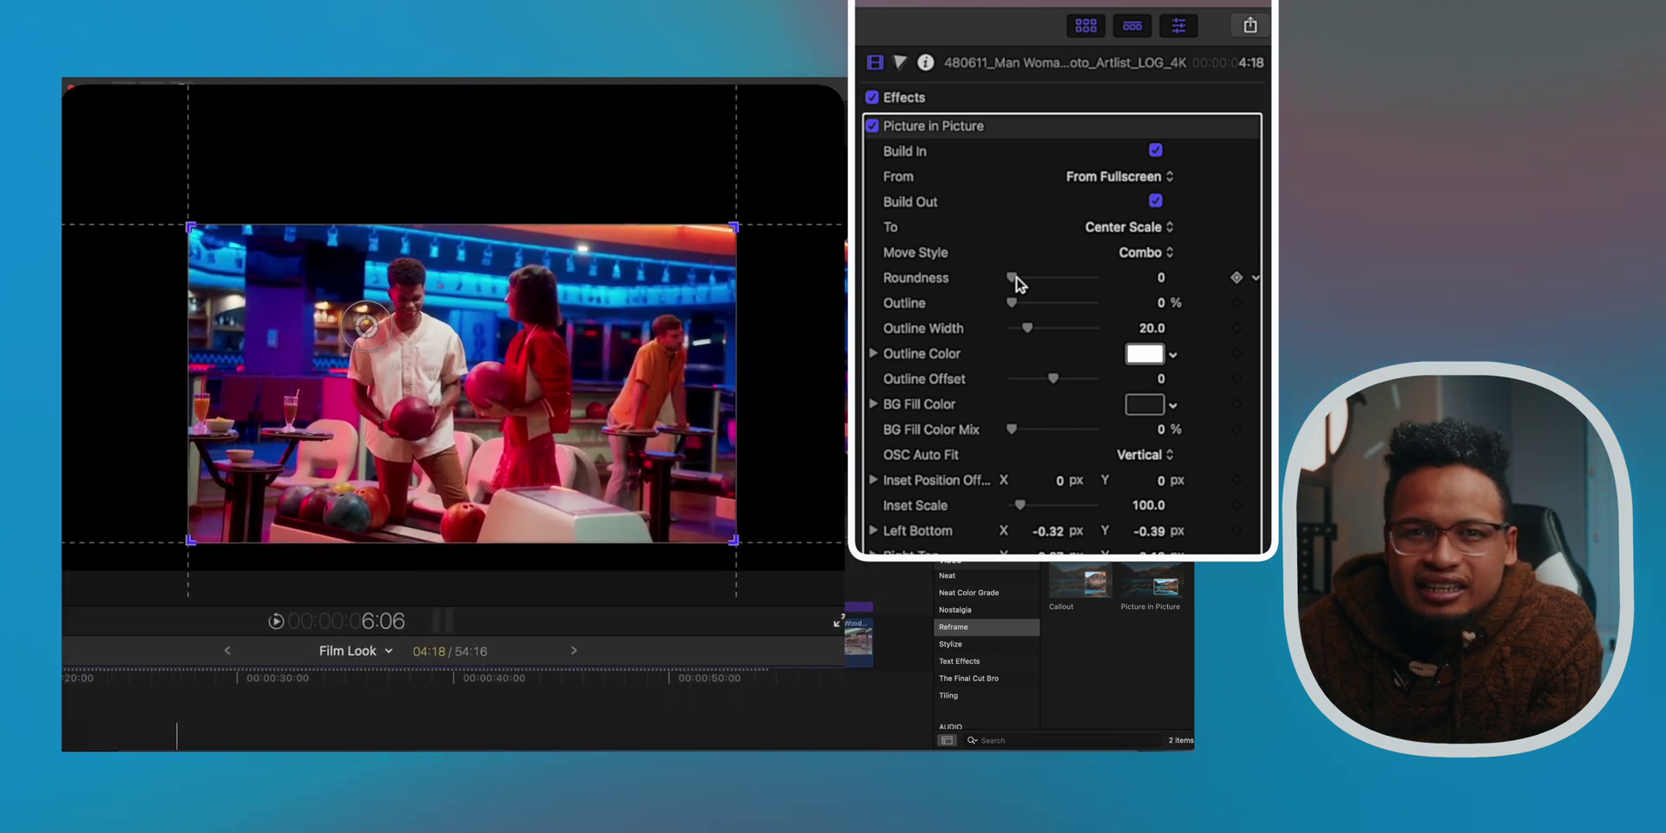
drag(1015, 279, 1029, 328)
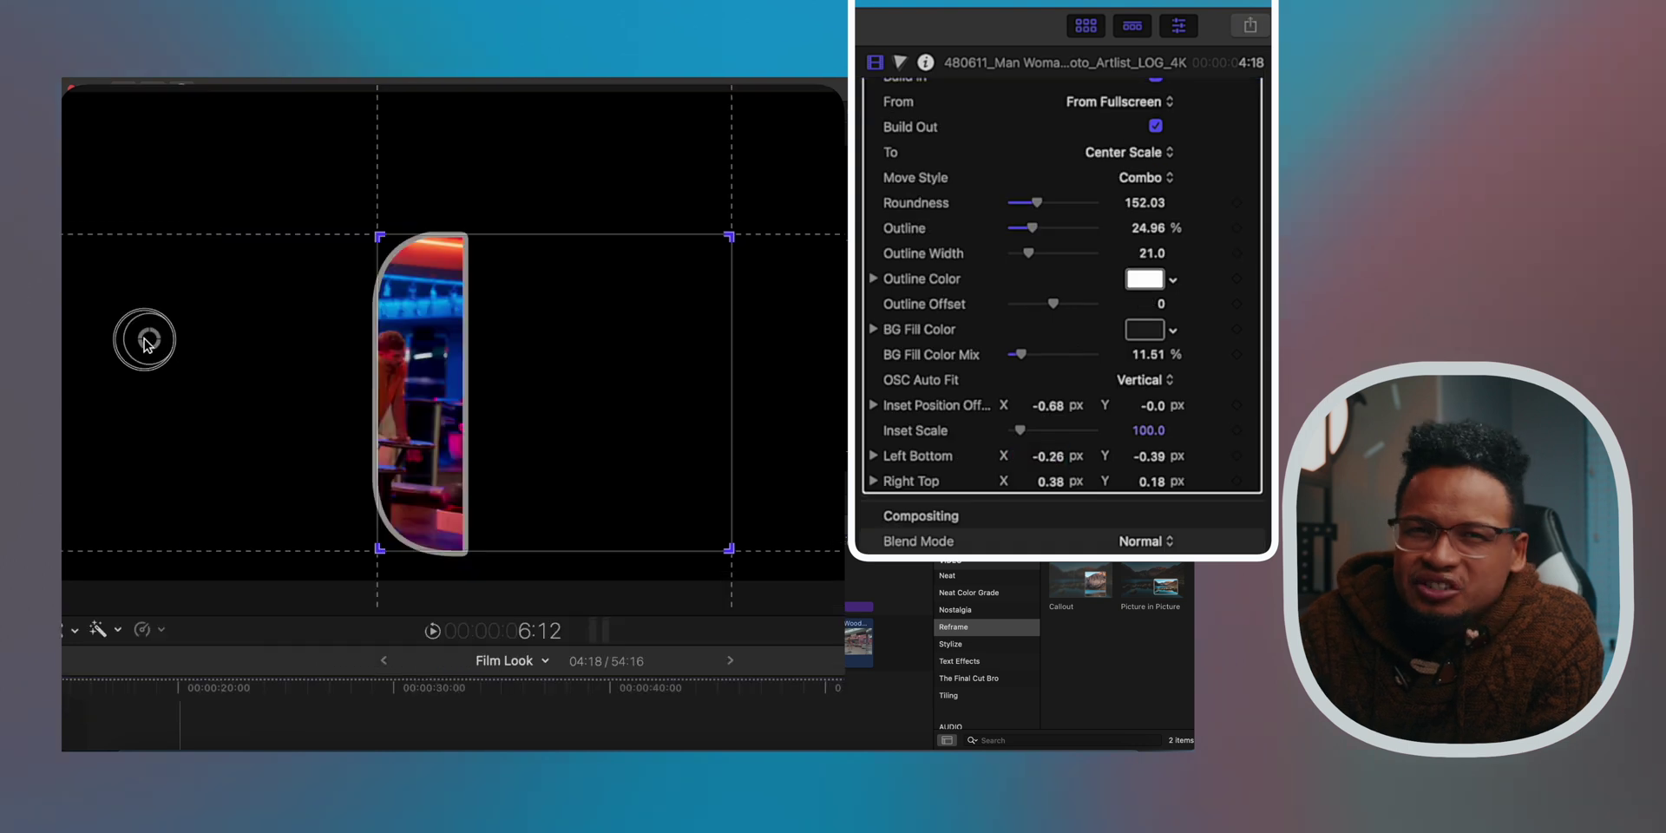
drag(149, 339, 242, 347)
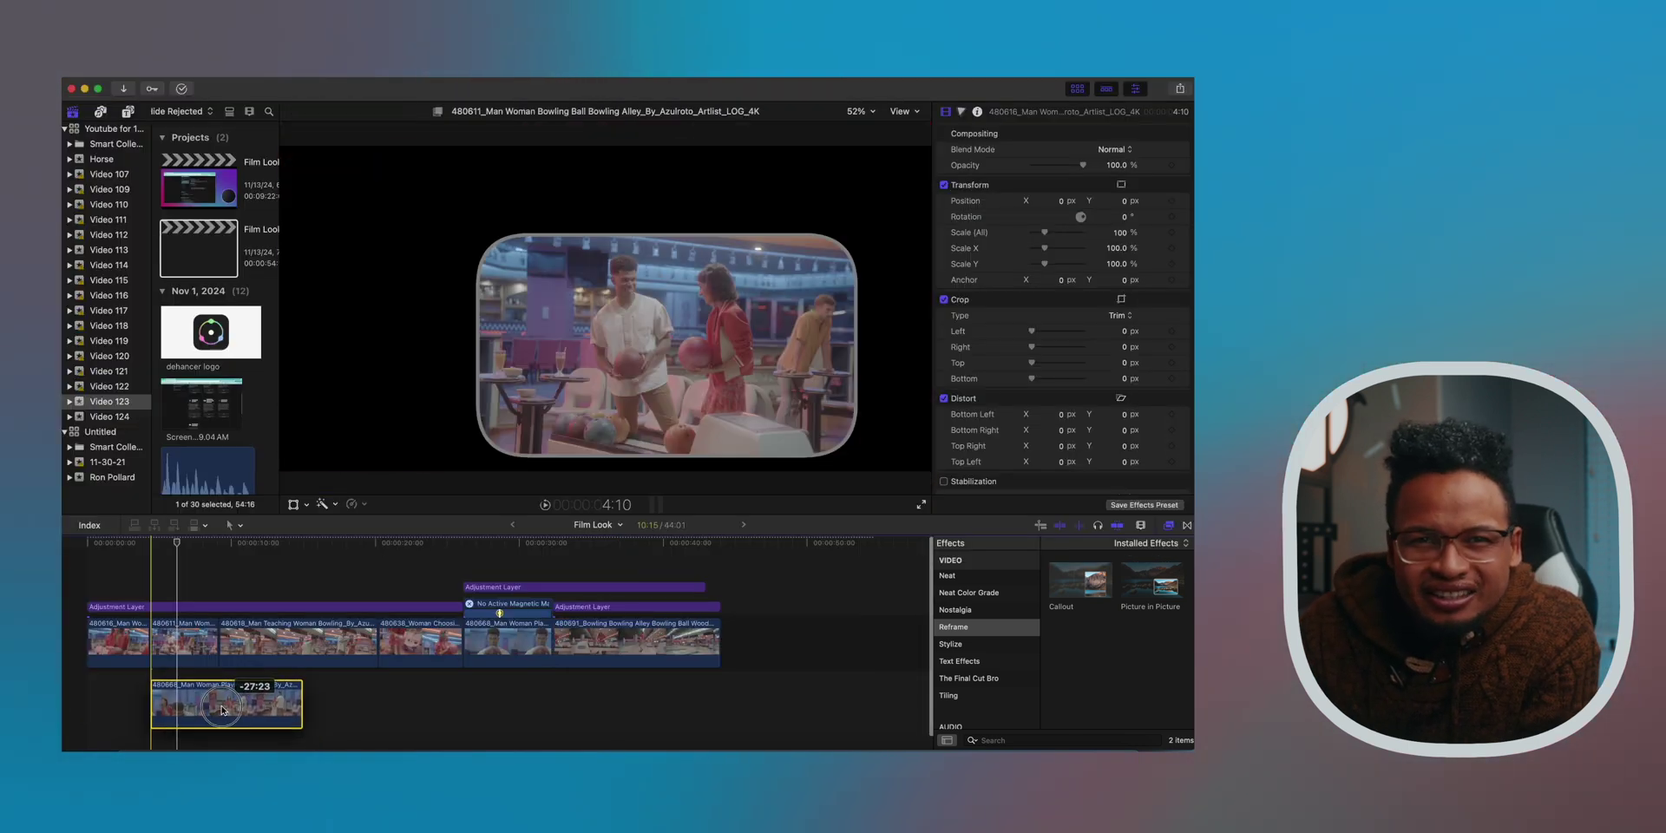
Play the layered inset and reduce its background fill colour mix to 24.83%.
key(space)
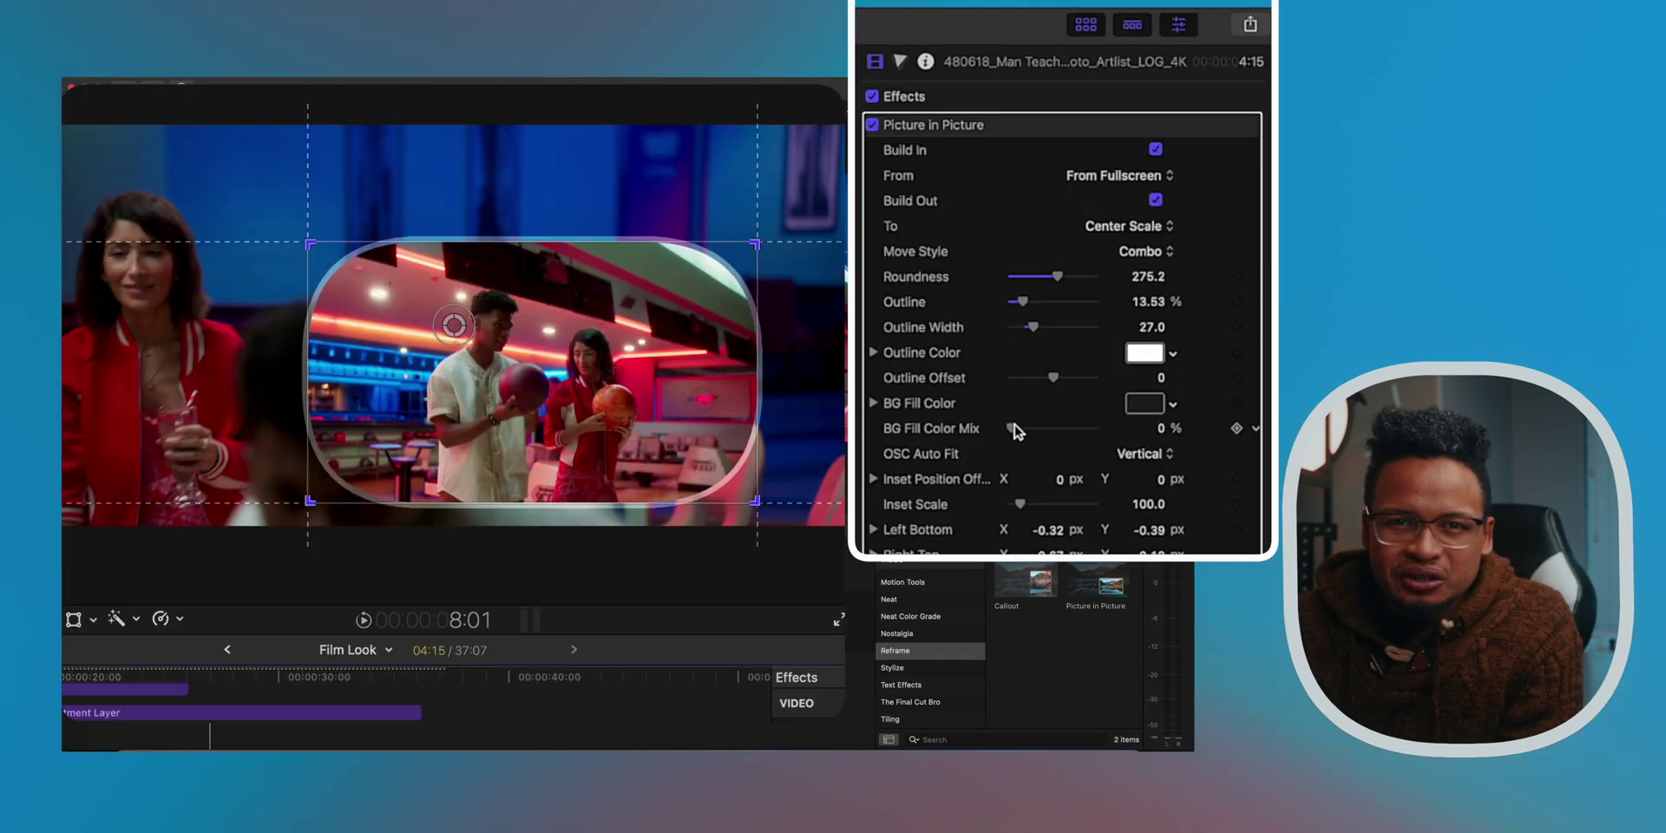
drag(1031, 340, 1056, 341)
drag(1054, 434, 1031, 428)
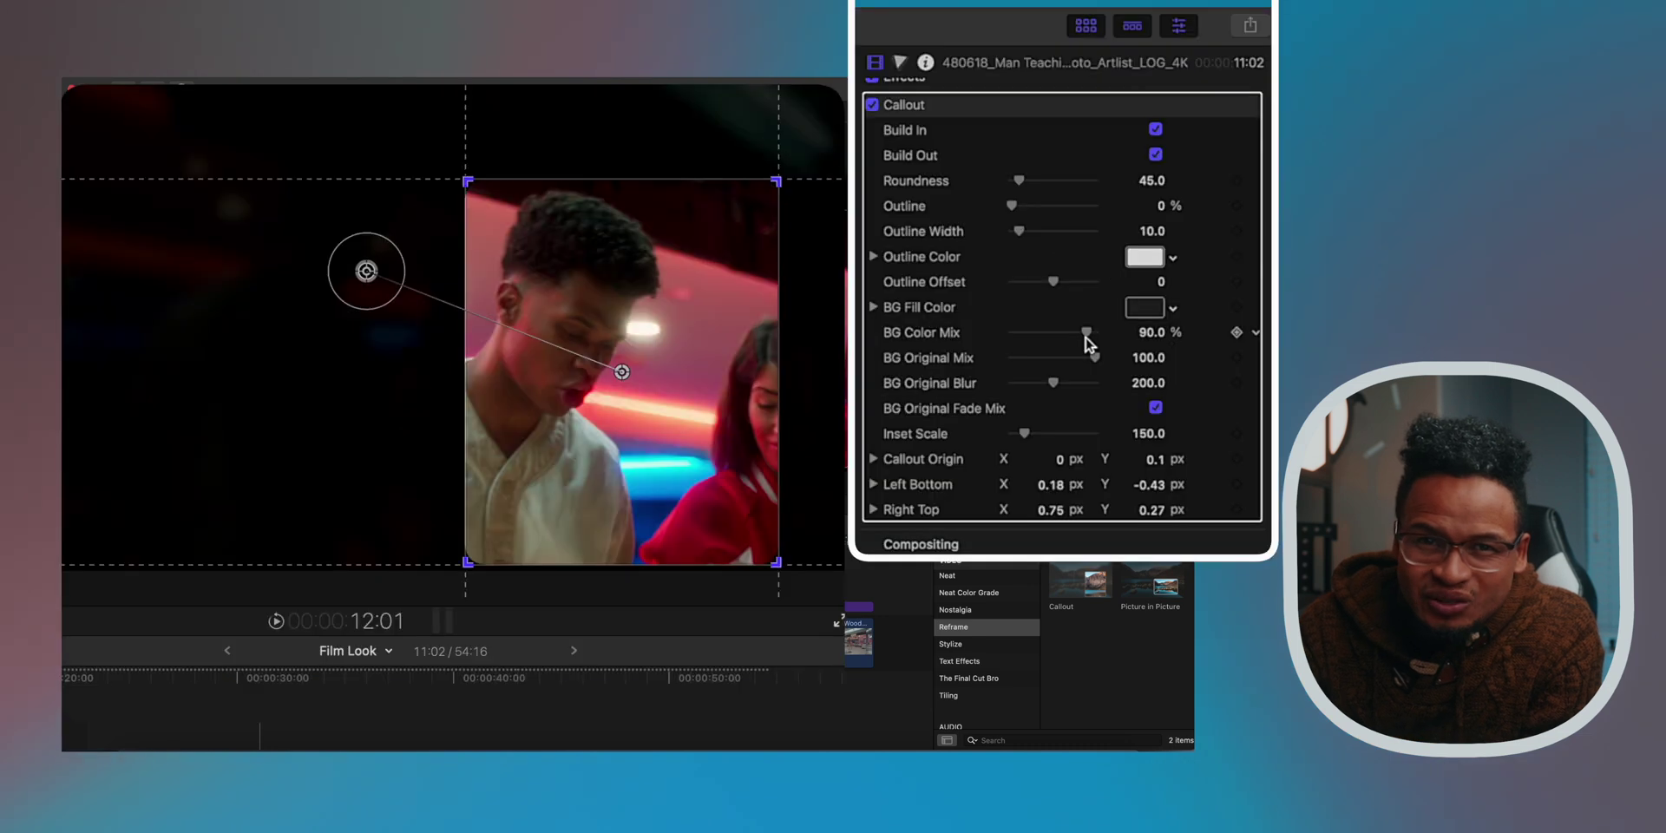
Lower the Callout BG Color Mix to 31.43% and replay the callout to preview.
drag(1087, 338, 1058, 405)
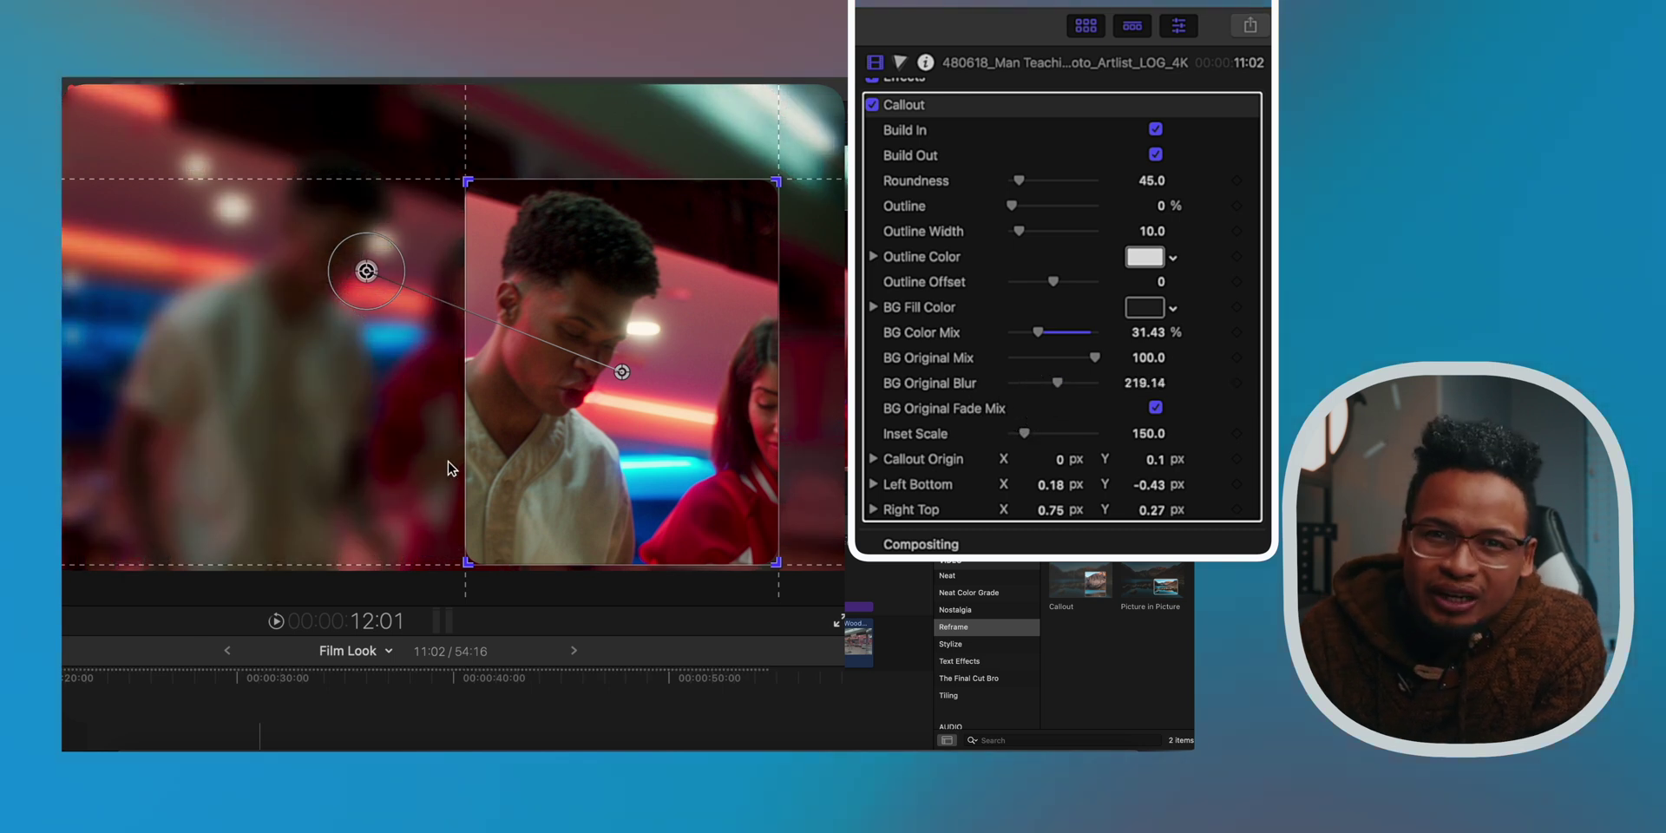
key(shift+slash)
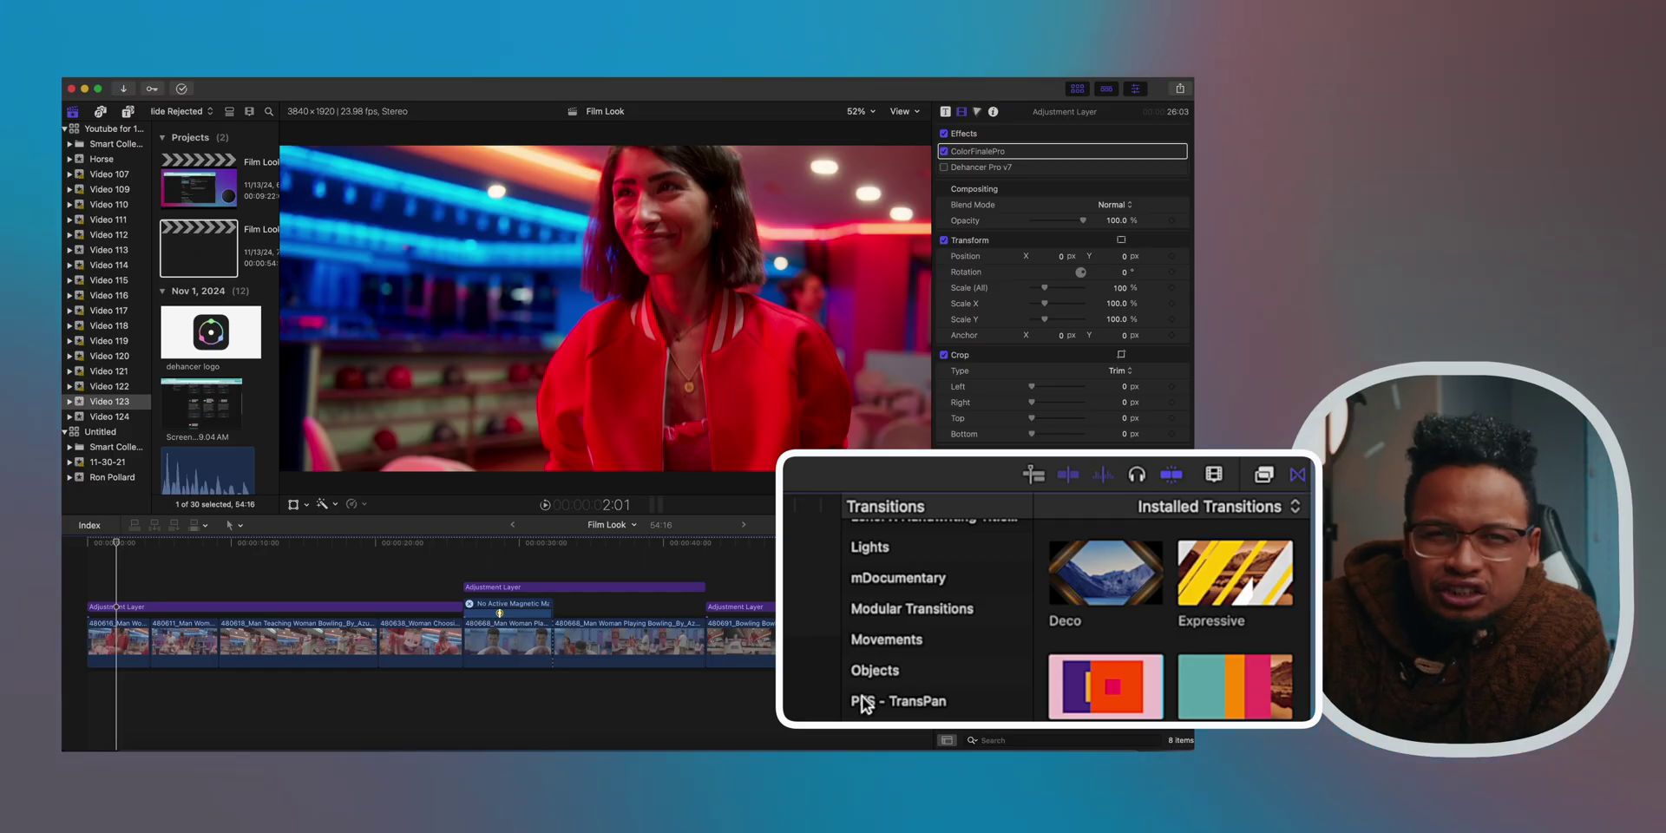
Add the Circle Inset modular transition to the opening clips and play it back.
click(908, 607)
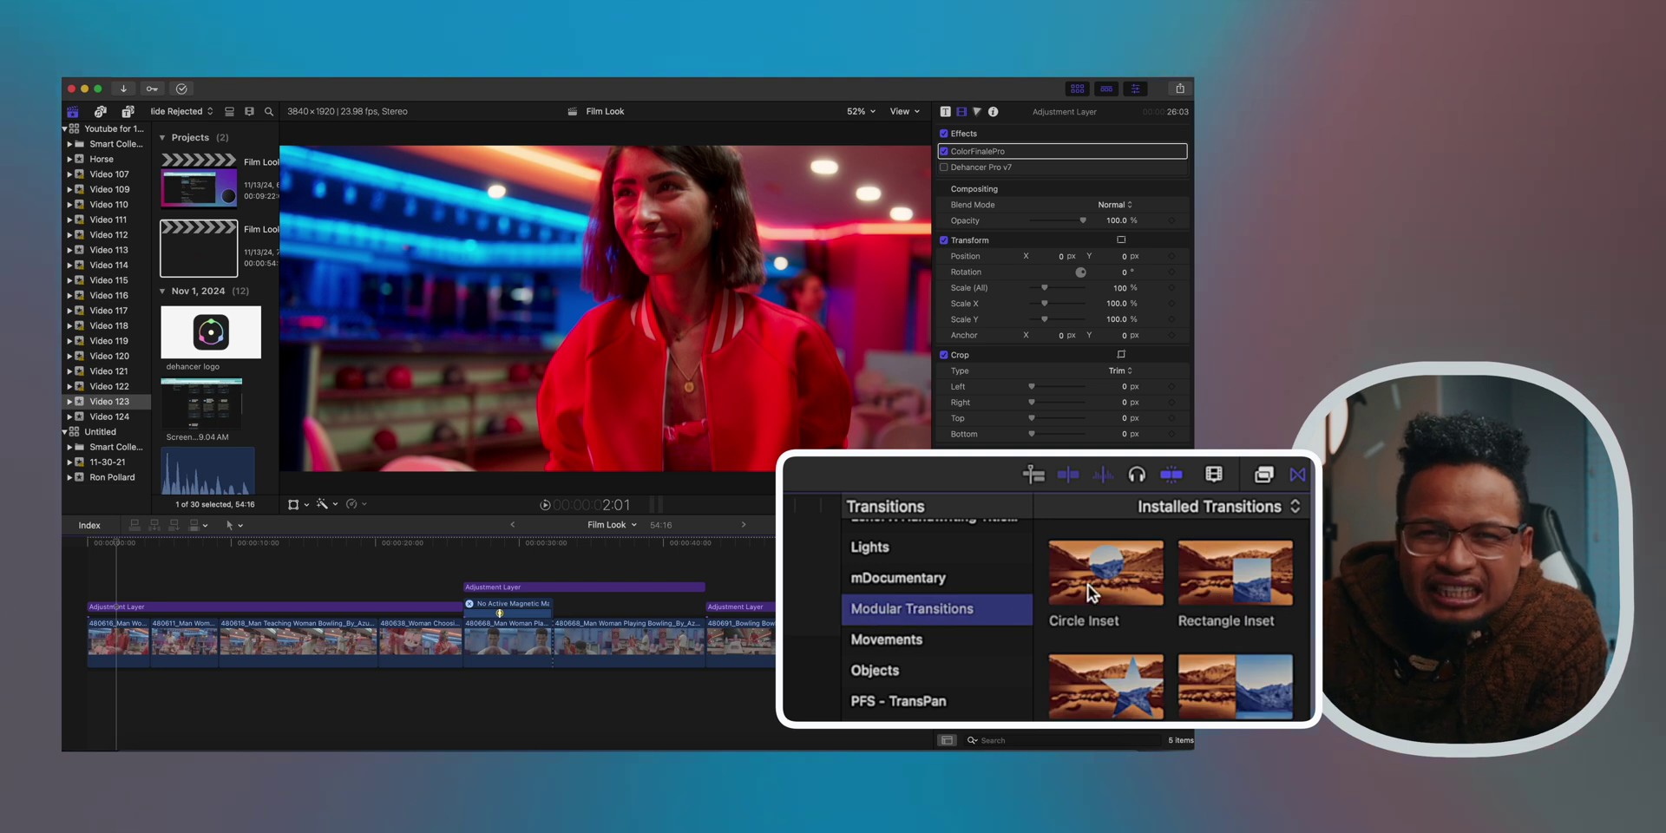
drag(1080, 593, 121, 675)
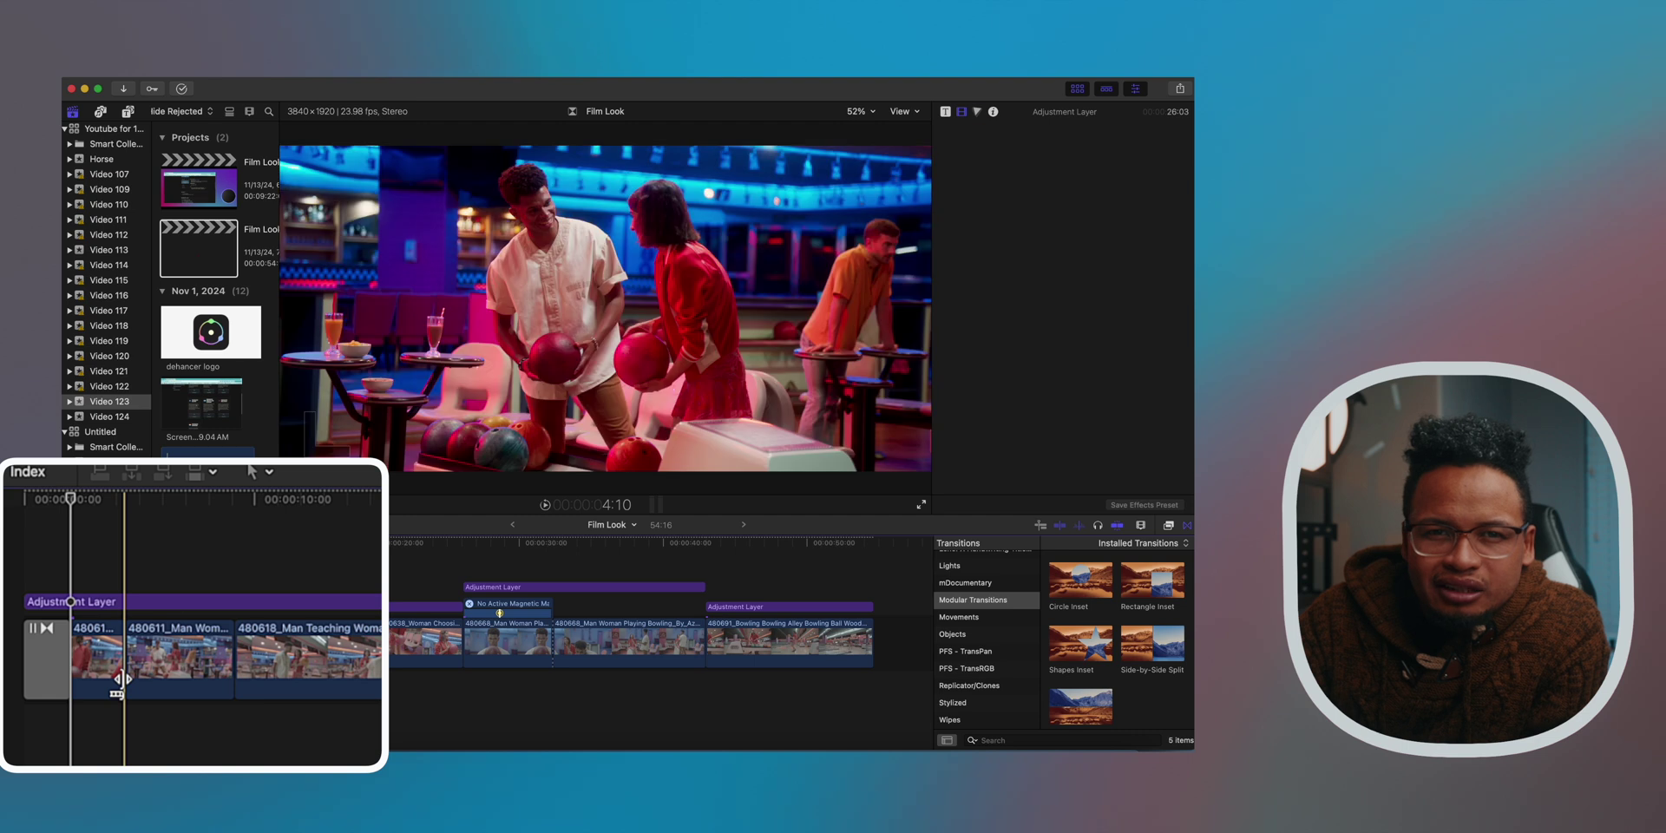
key(space)
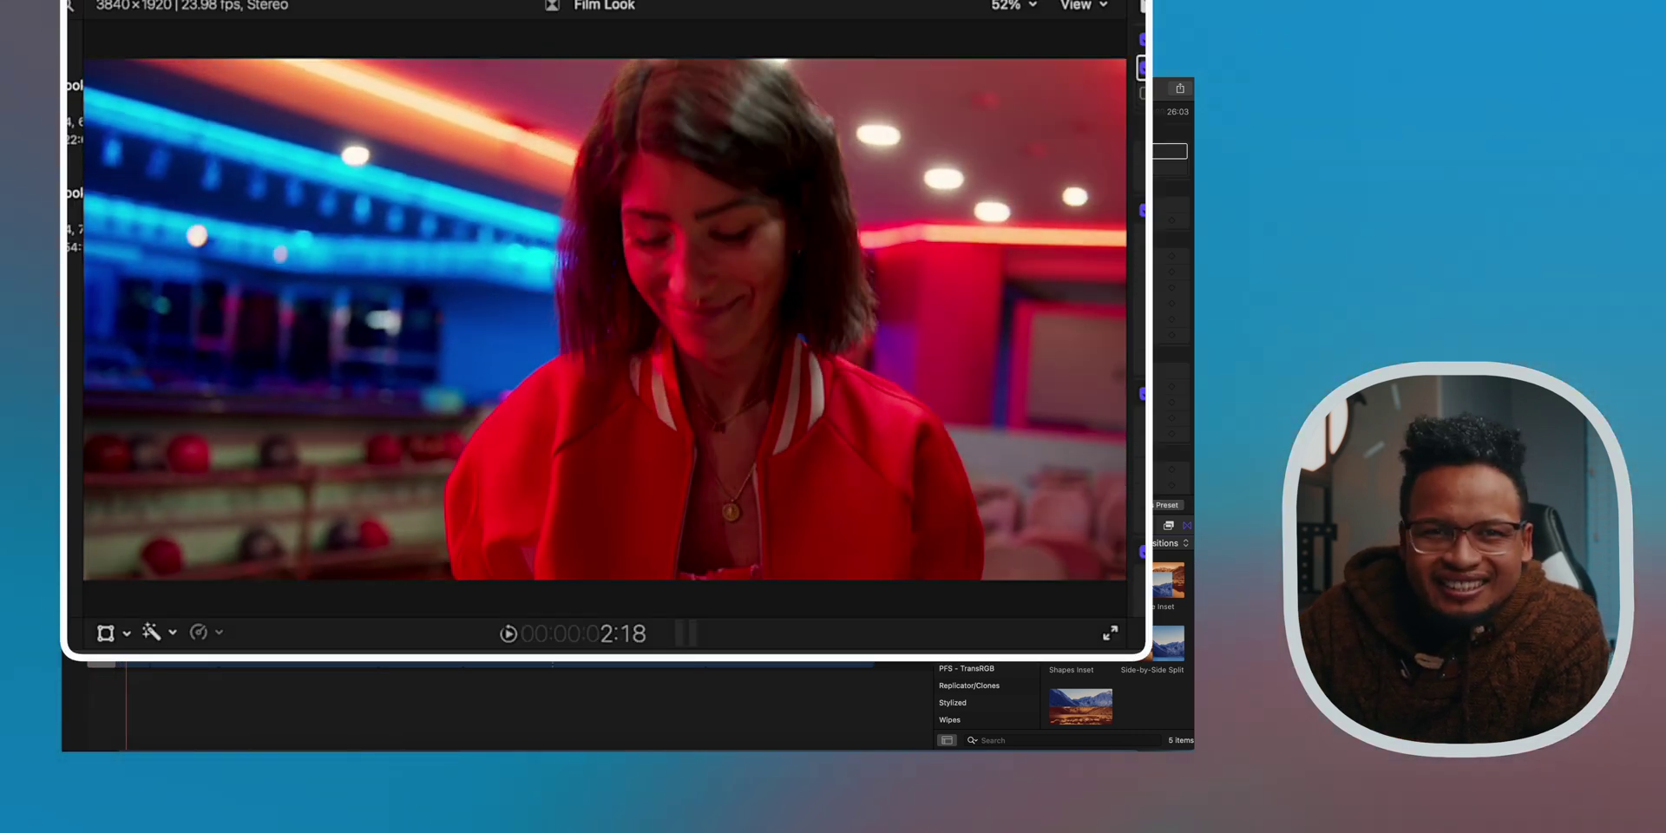
Place a Side-by-Side Split between the bowling clips, create it with overlap, and lengthen it.
click(1153, 651)
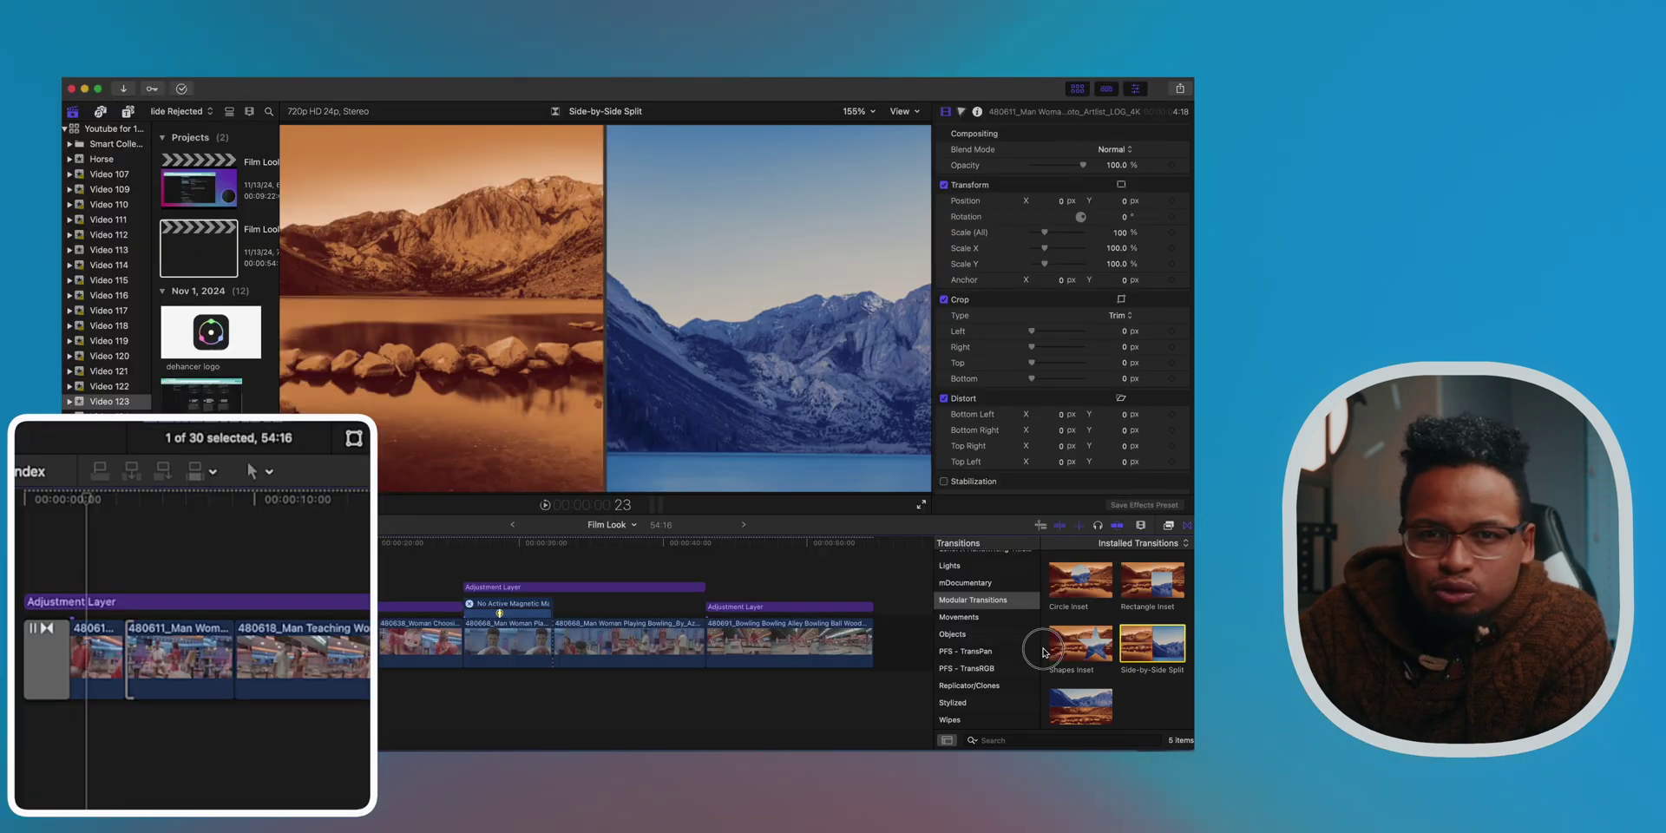
drag(1043, 652, 161, 651)
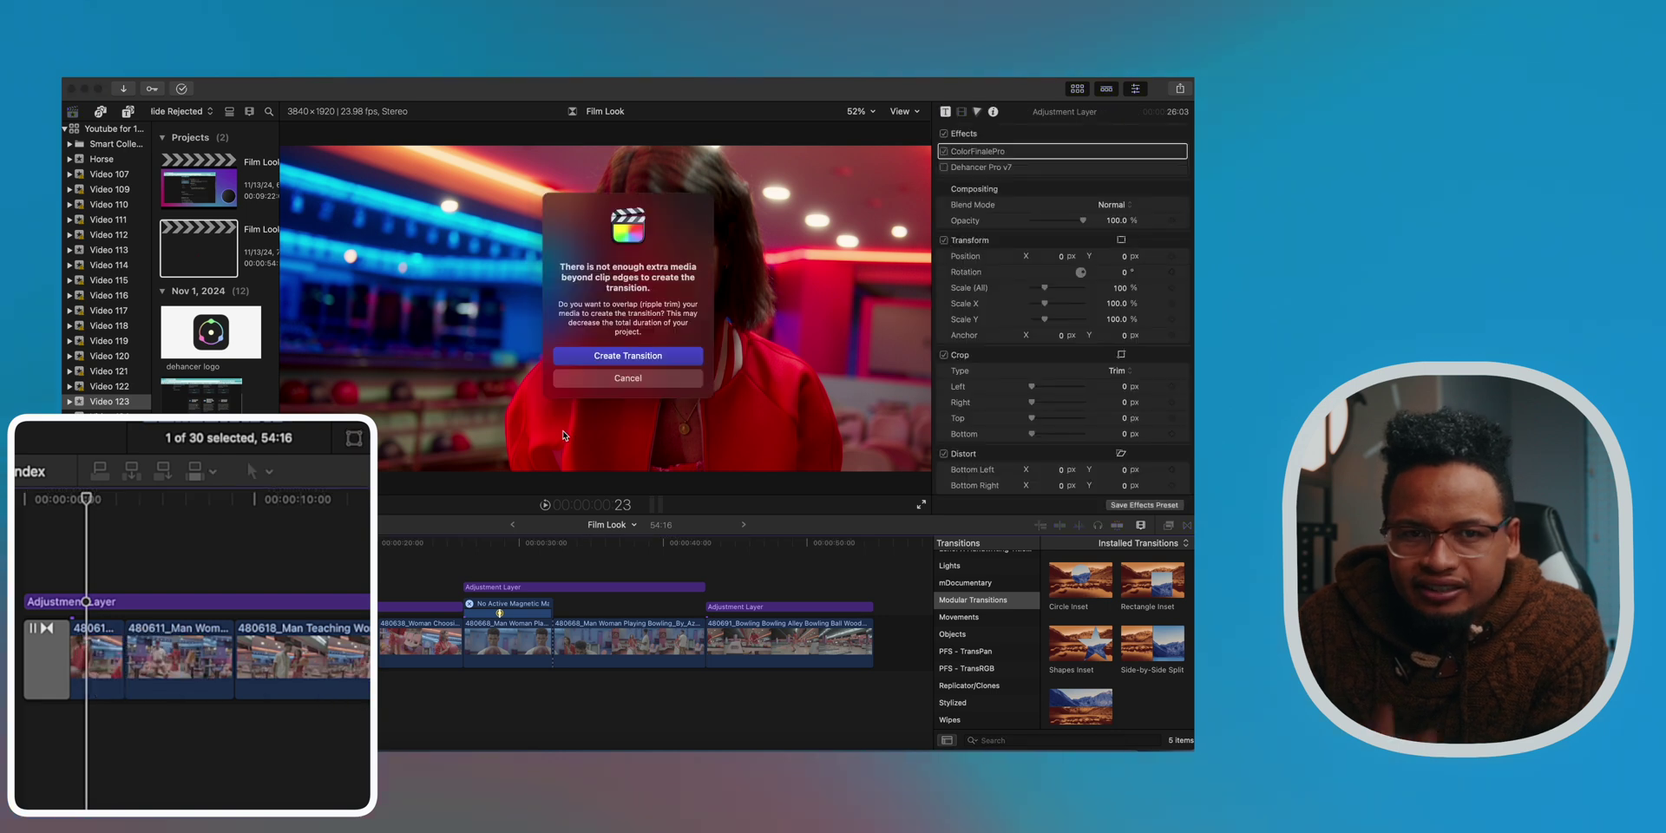
click(675, 363)
key(space)
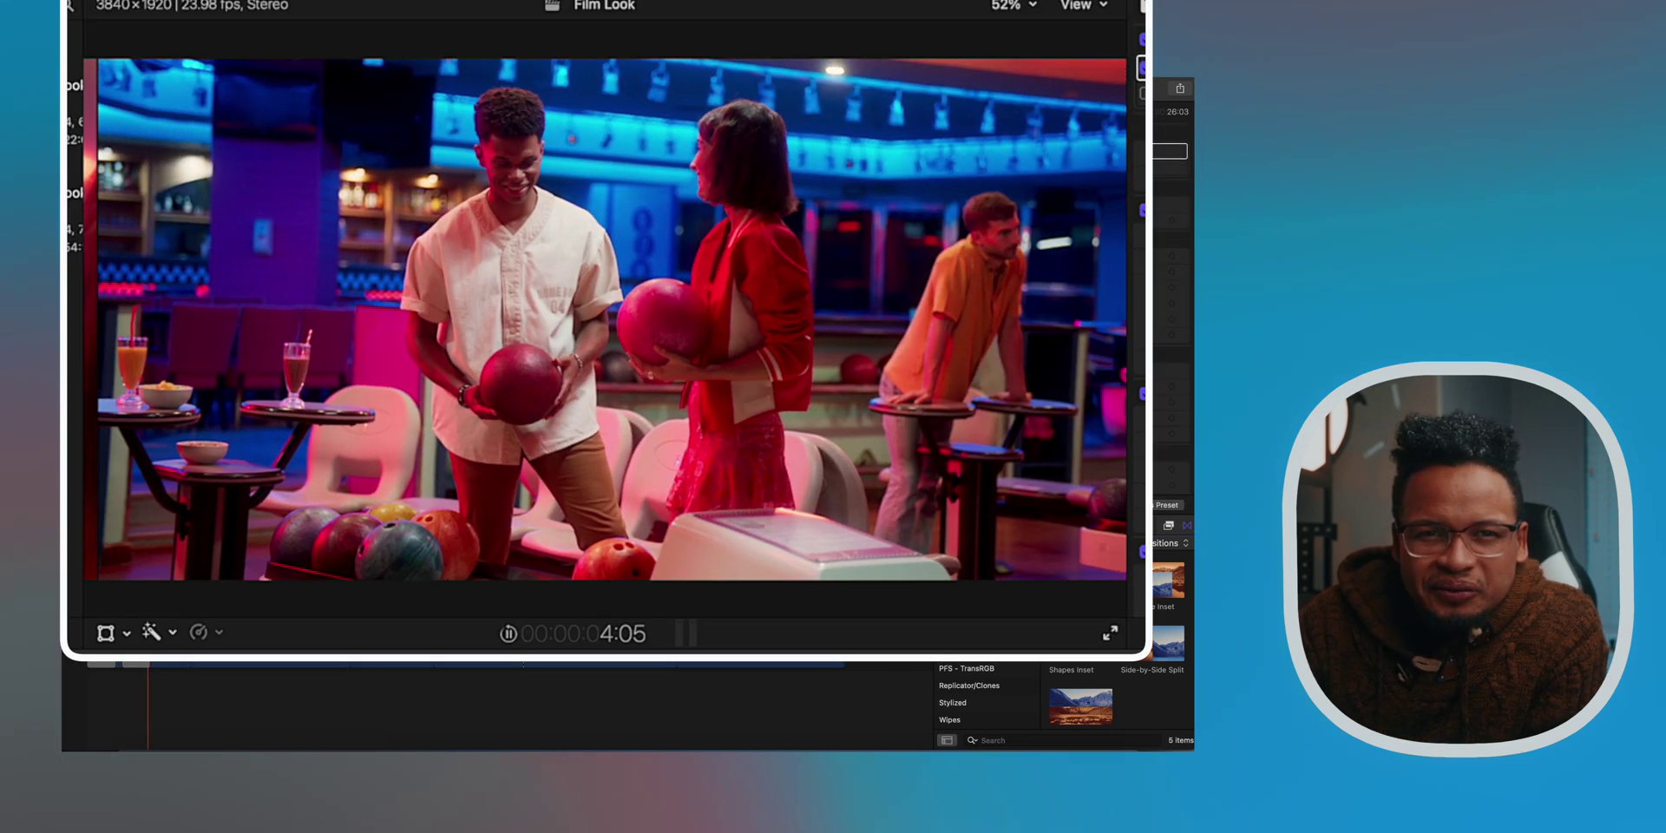
drag(290, 647, 491, 640)
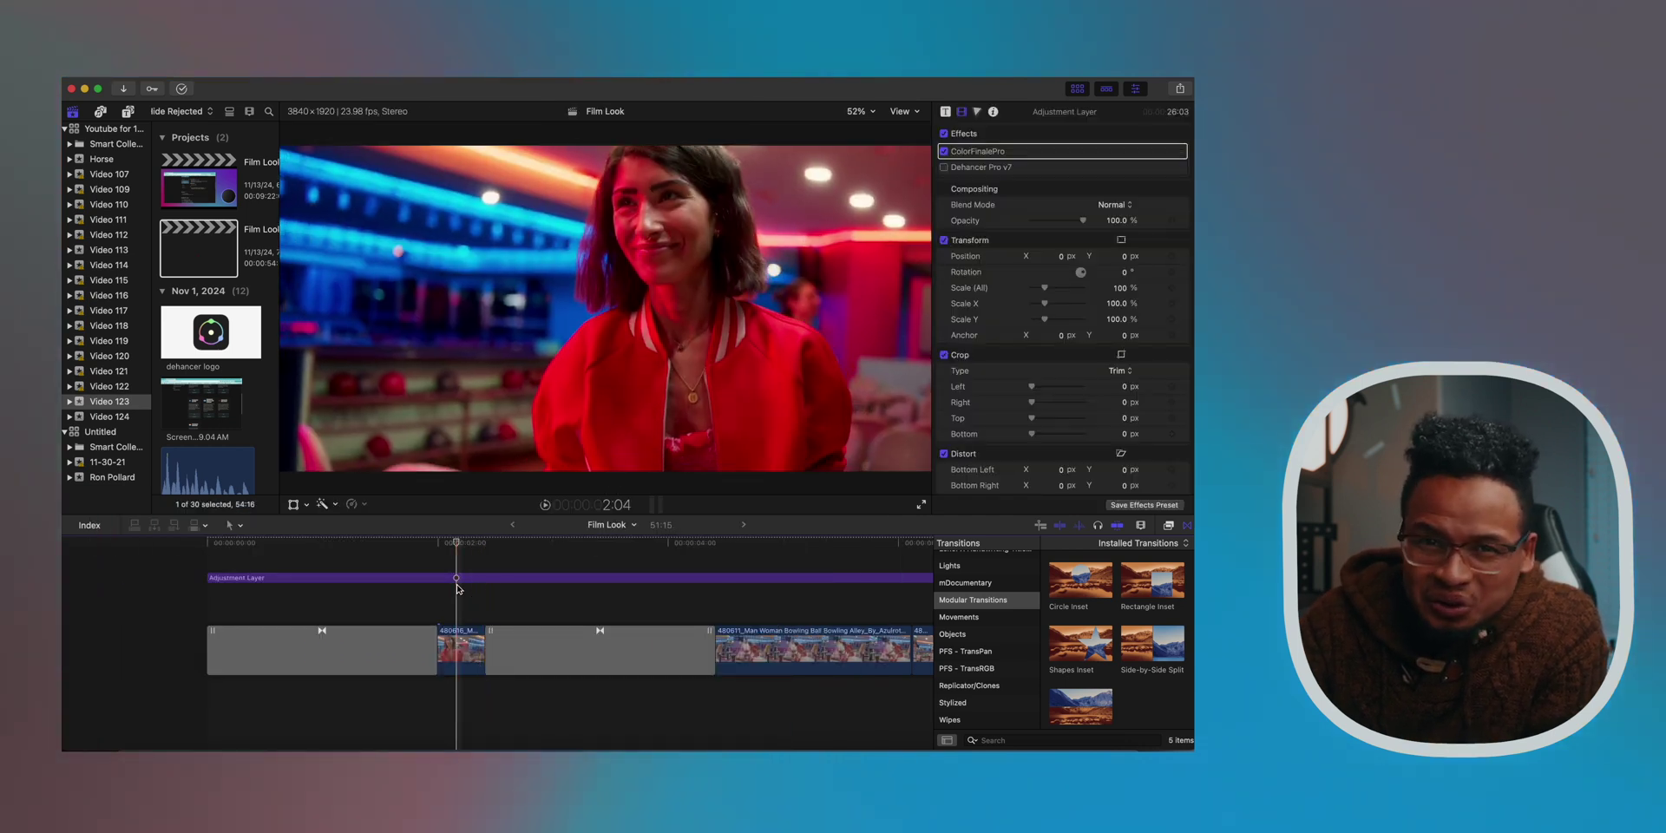
Toggle Swap on the split transition and then off, keeping the original sides.
click(599, 651)
click(1154, 173)
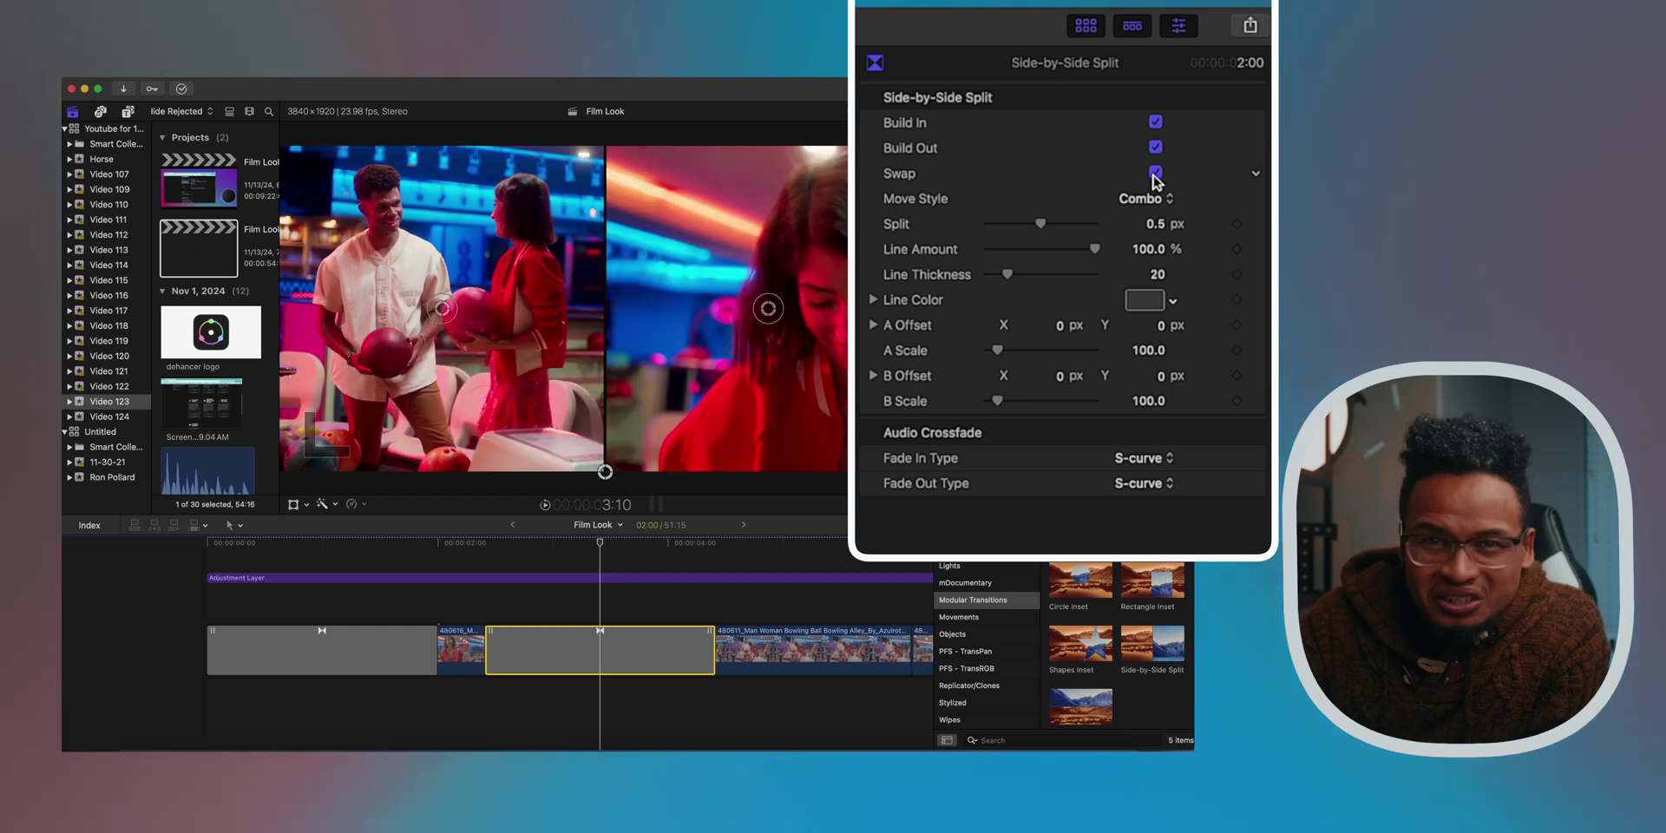
click(1155, 173)
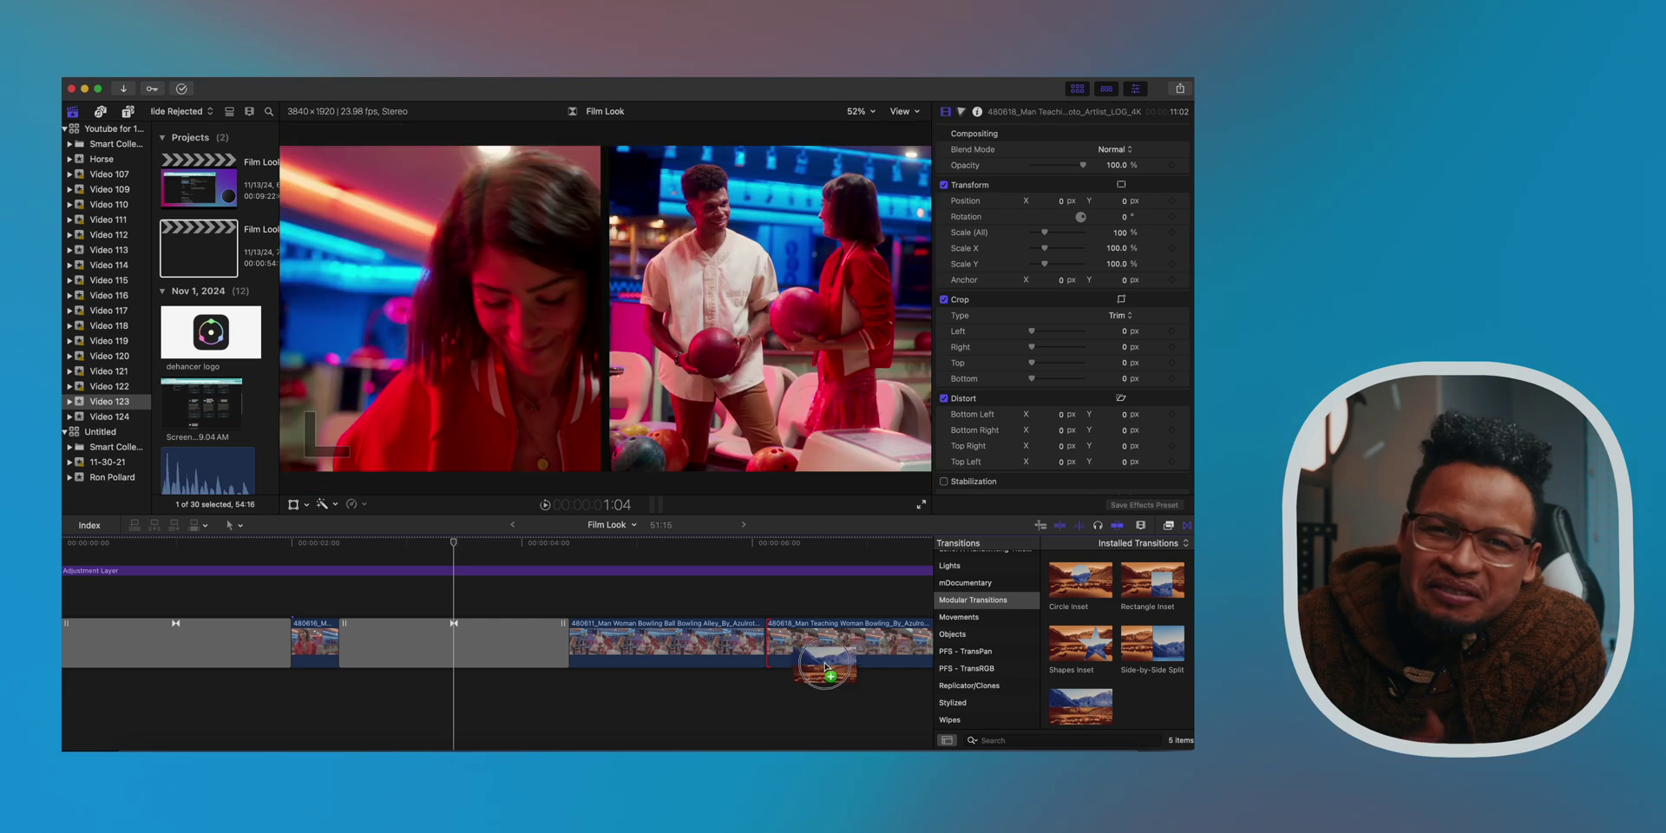
Add another split transition further along the timeline and play back from just before it.
drag(825, 668, 825, 668)
click(514, 564)
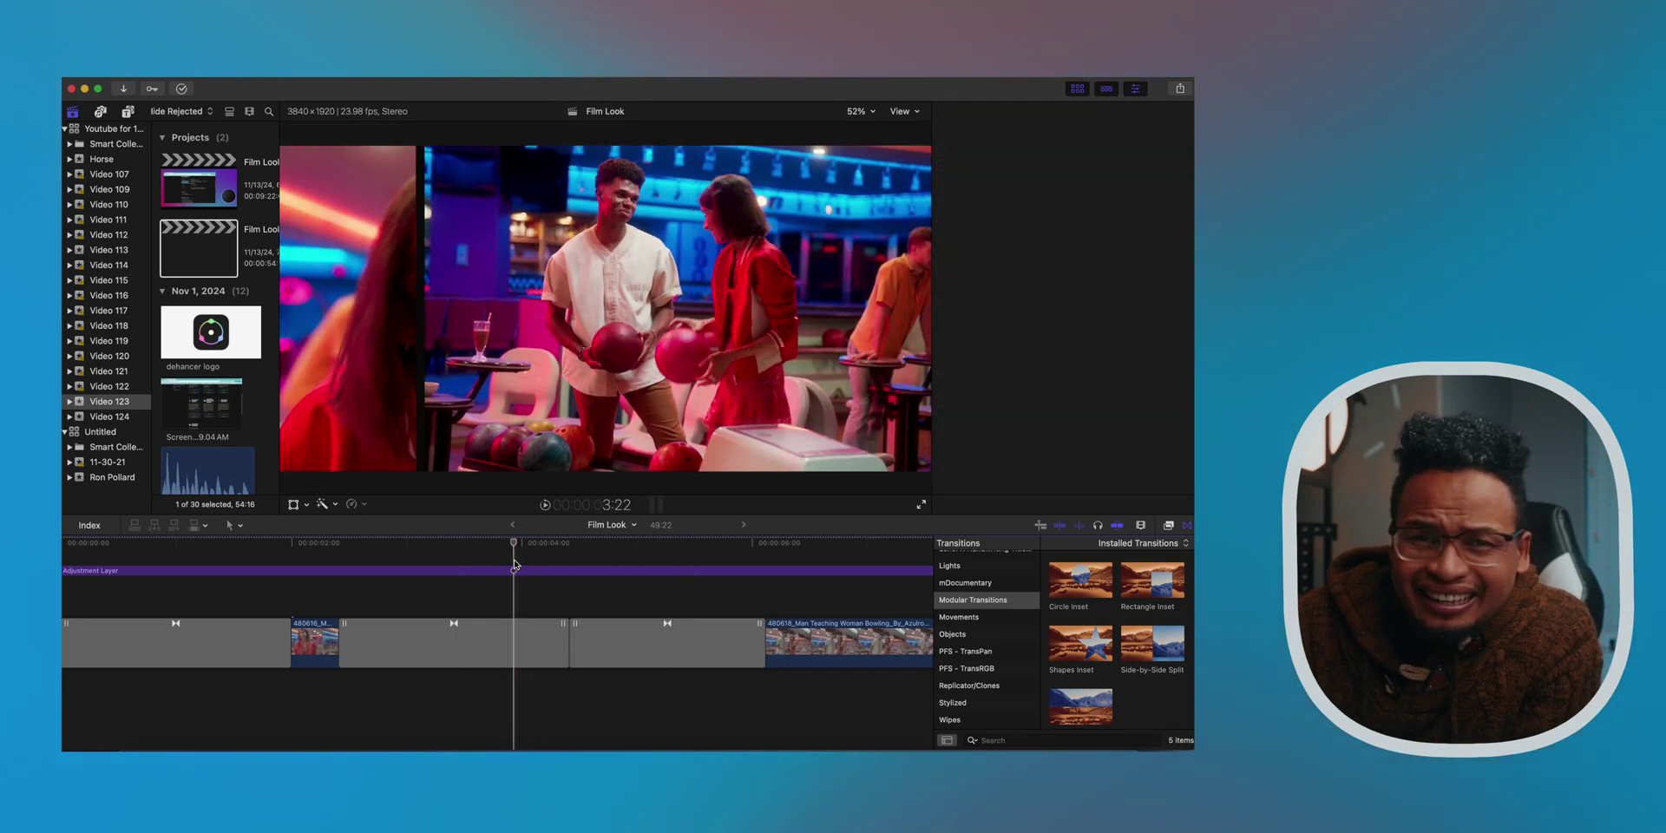
key(space)
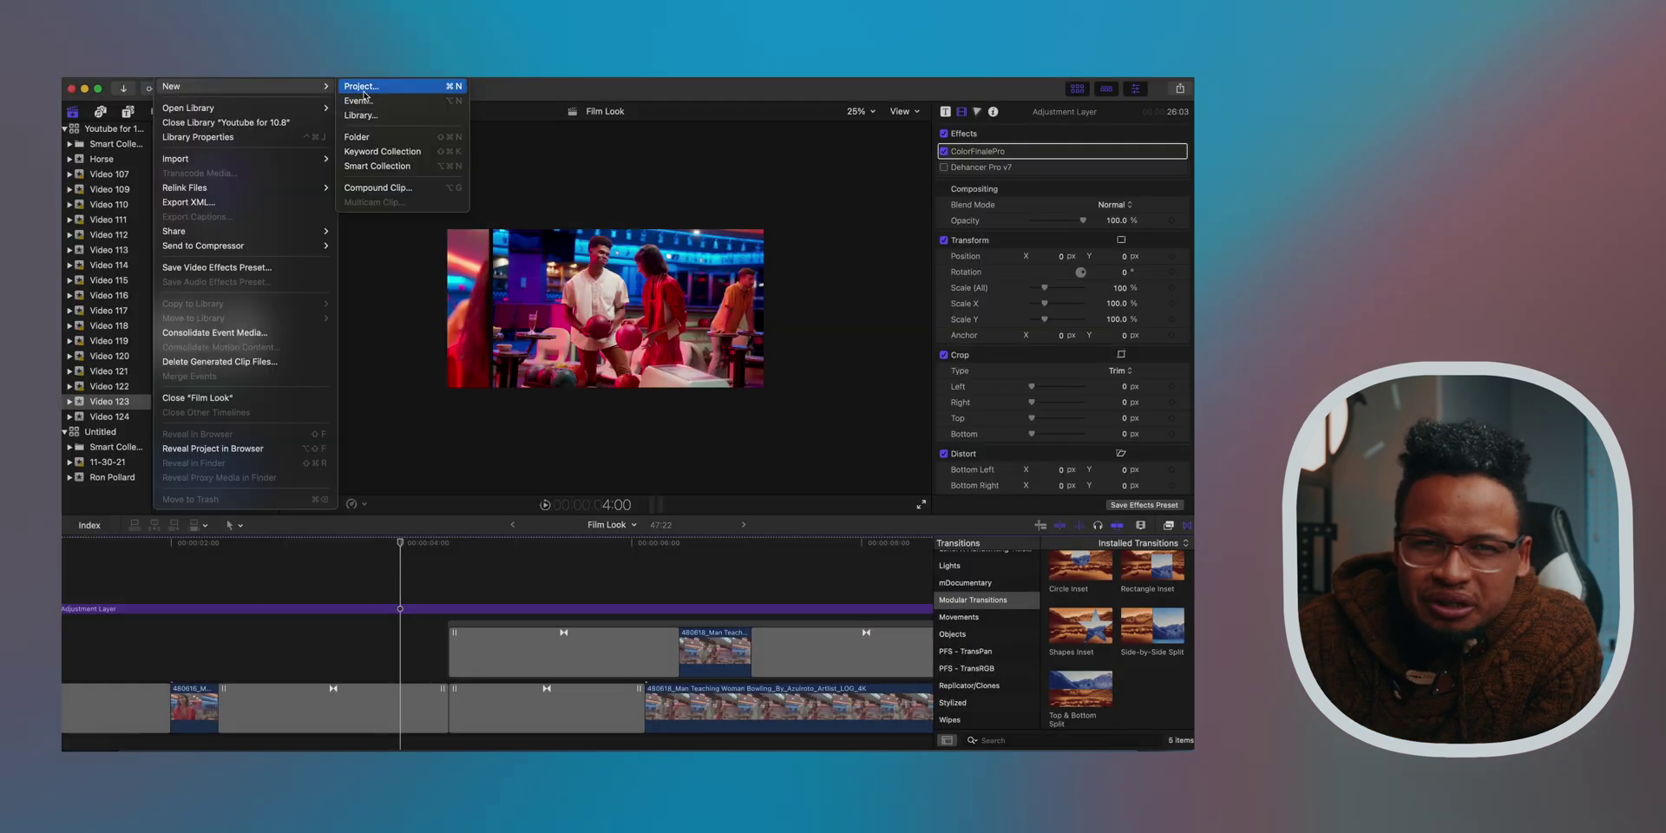
Start a new project, set Video to a Custom format, and review the frame-rate choices.
click(364, 89)
click(621, 343)
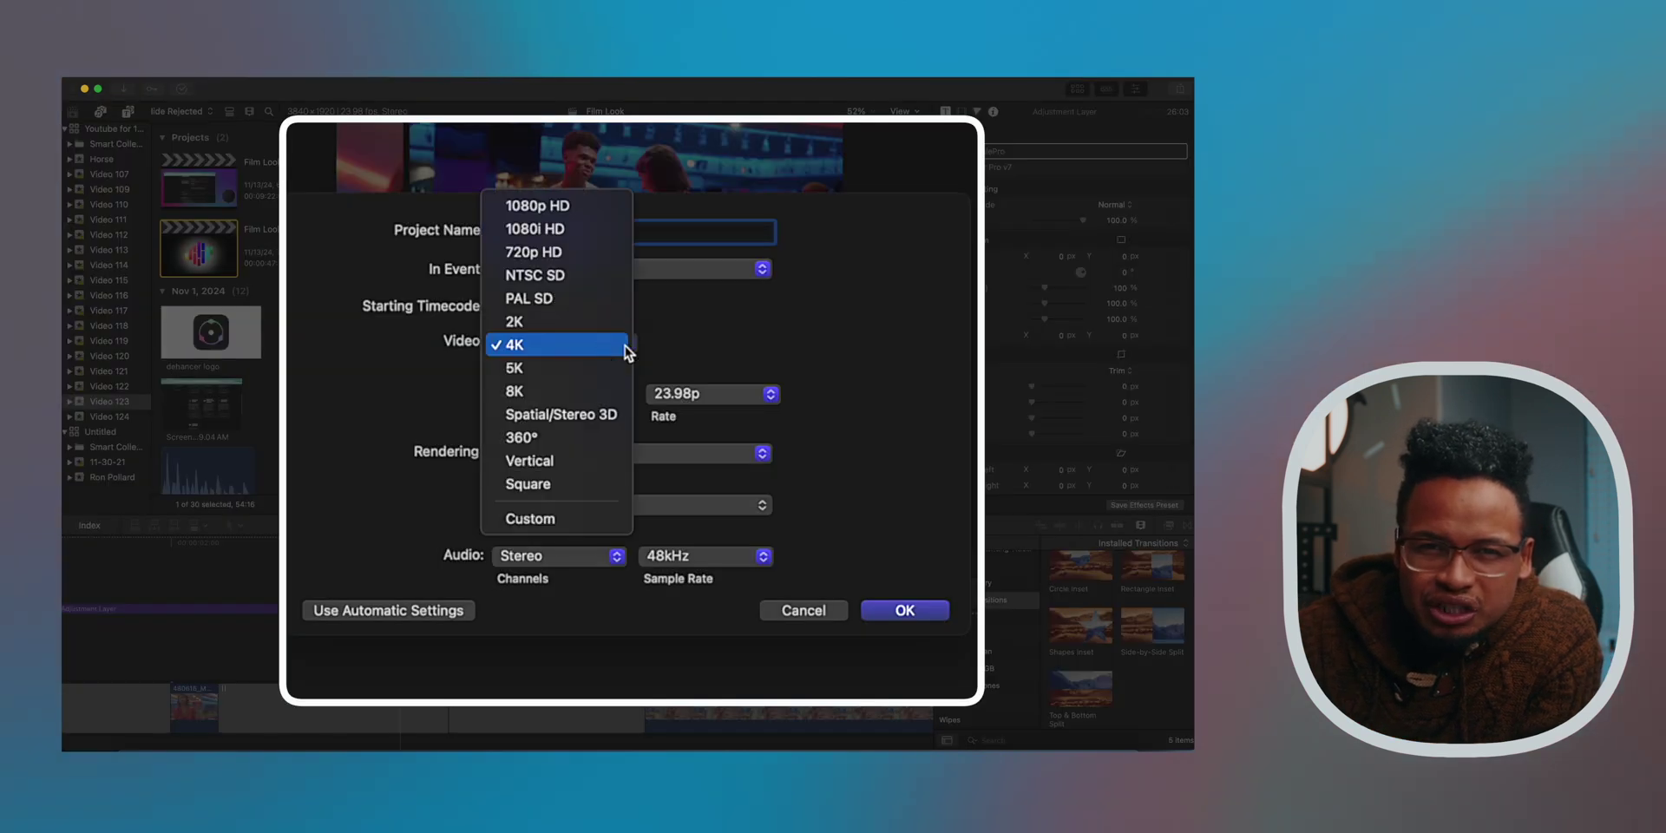
click(595, 519)
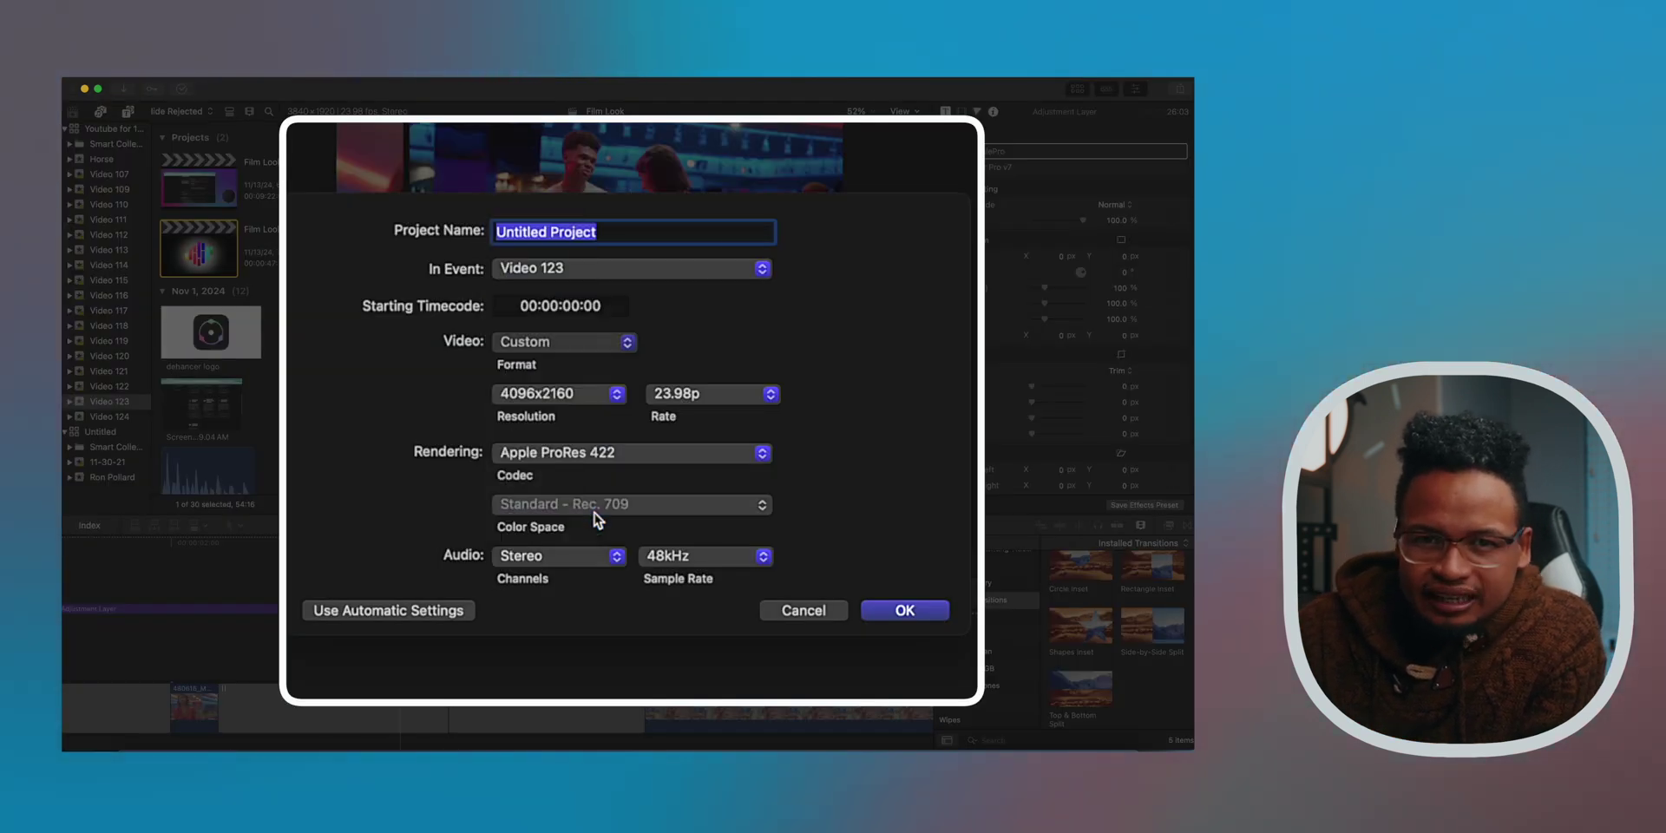
click(768, 380)
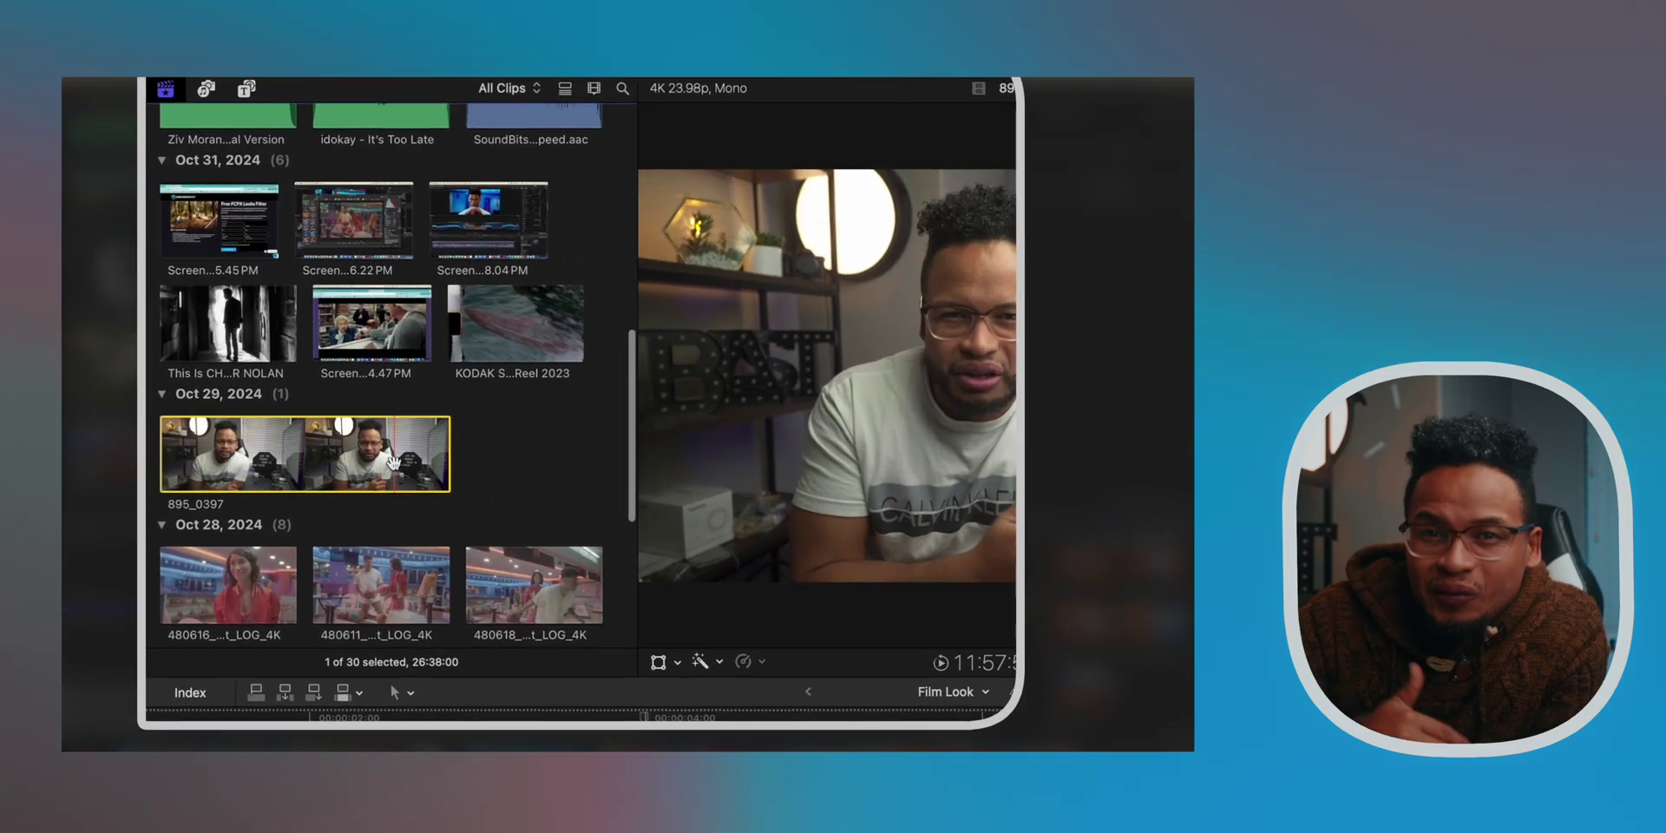
Hide clip 895_0397 from the browser, then enable Show Hidden Clips in Clip Appearance.
right_click(232, 365)
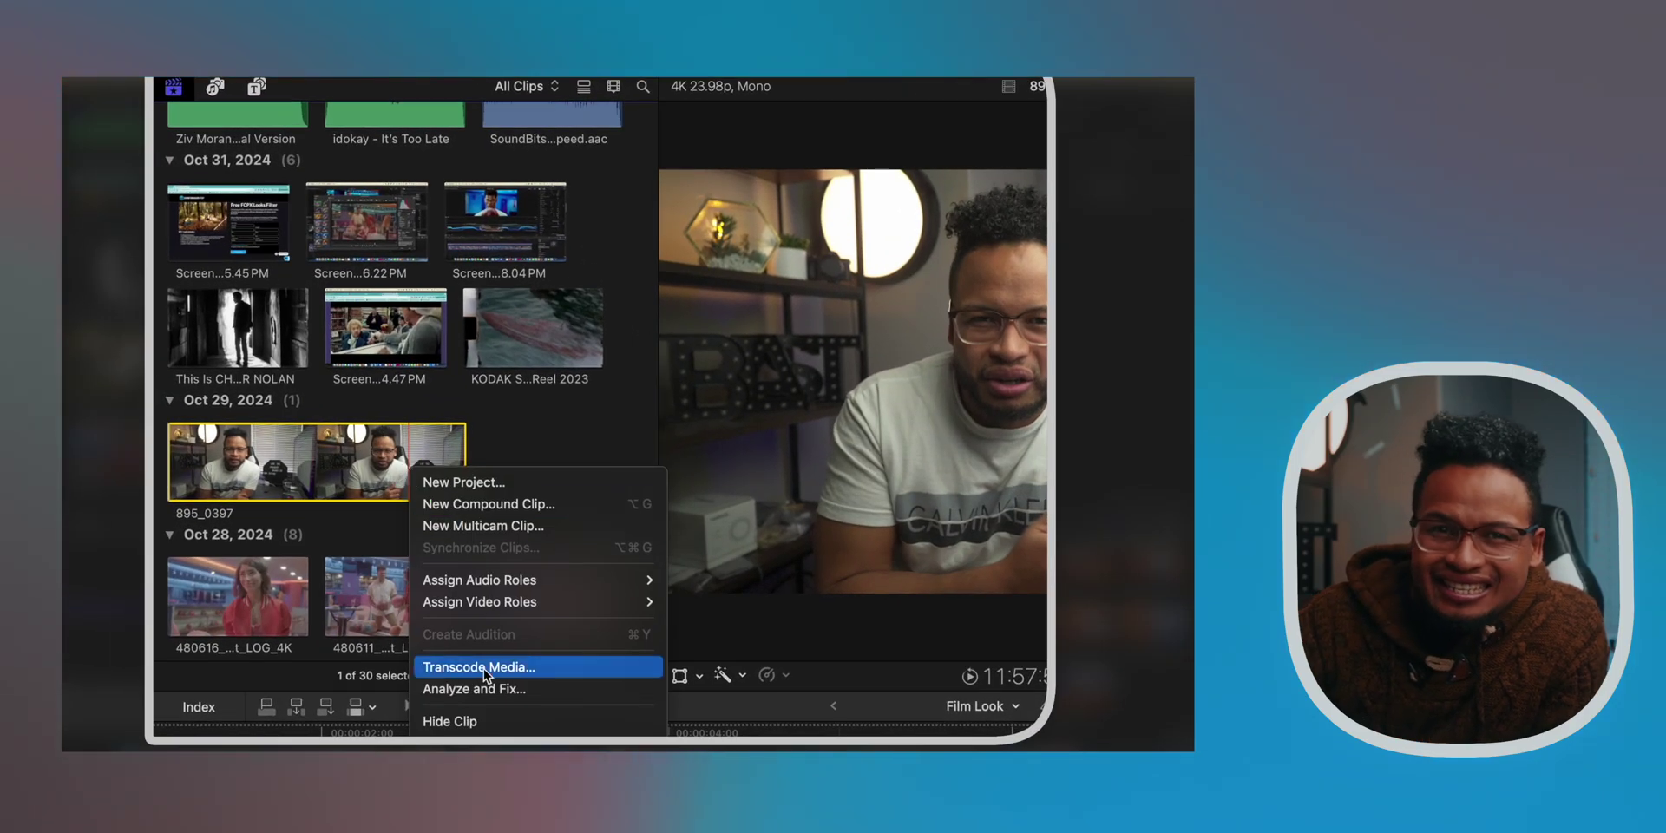
click(471, 721)
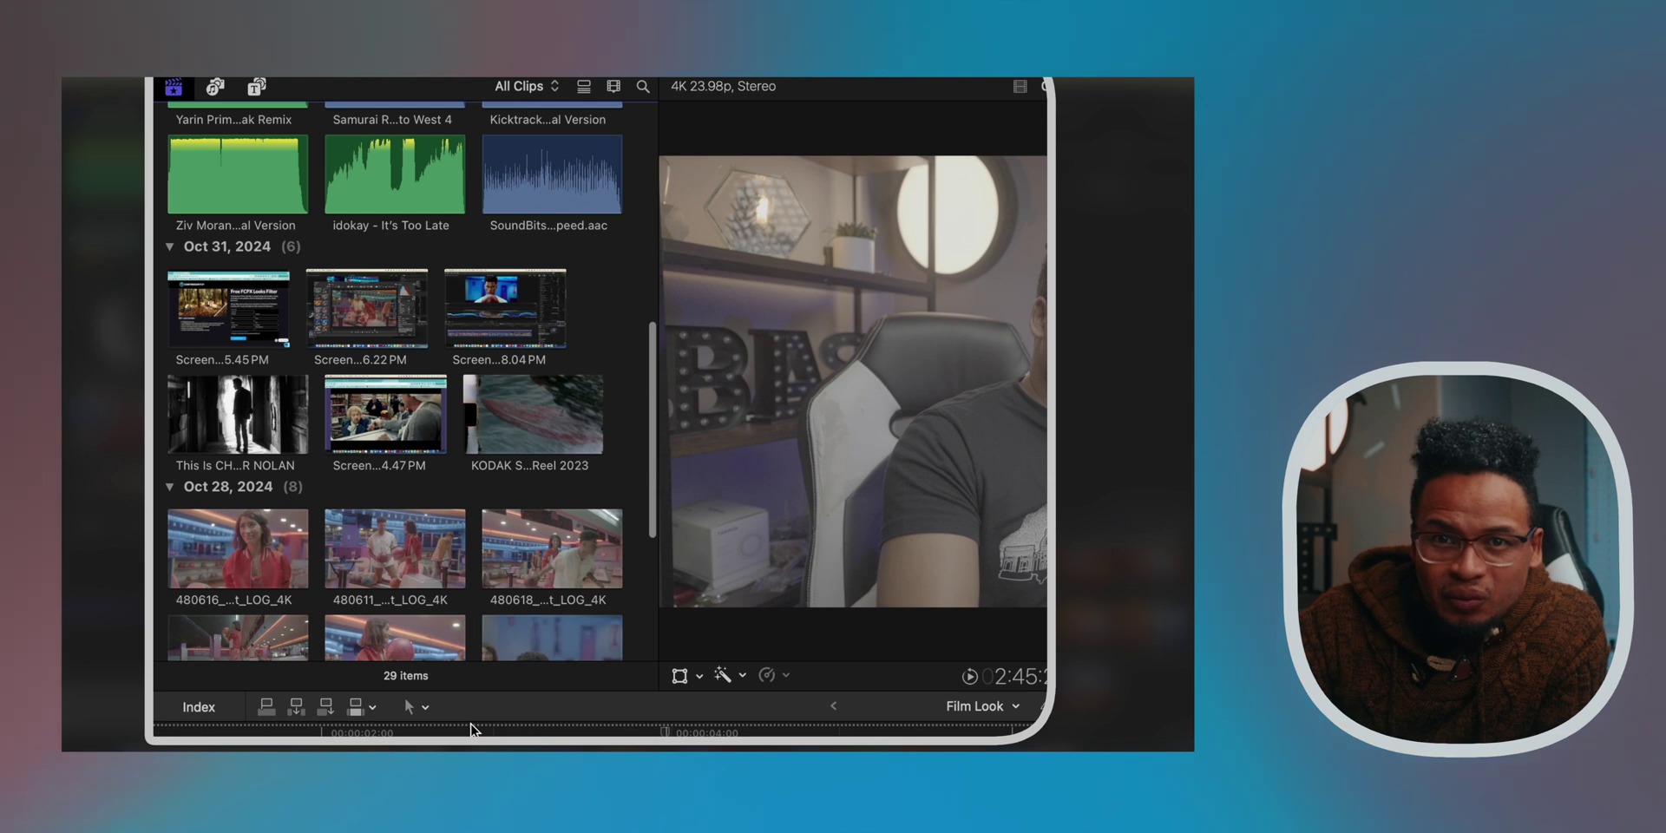
scroll(555, 391, down, 5)
click(613, 86)
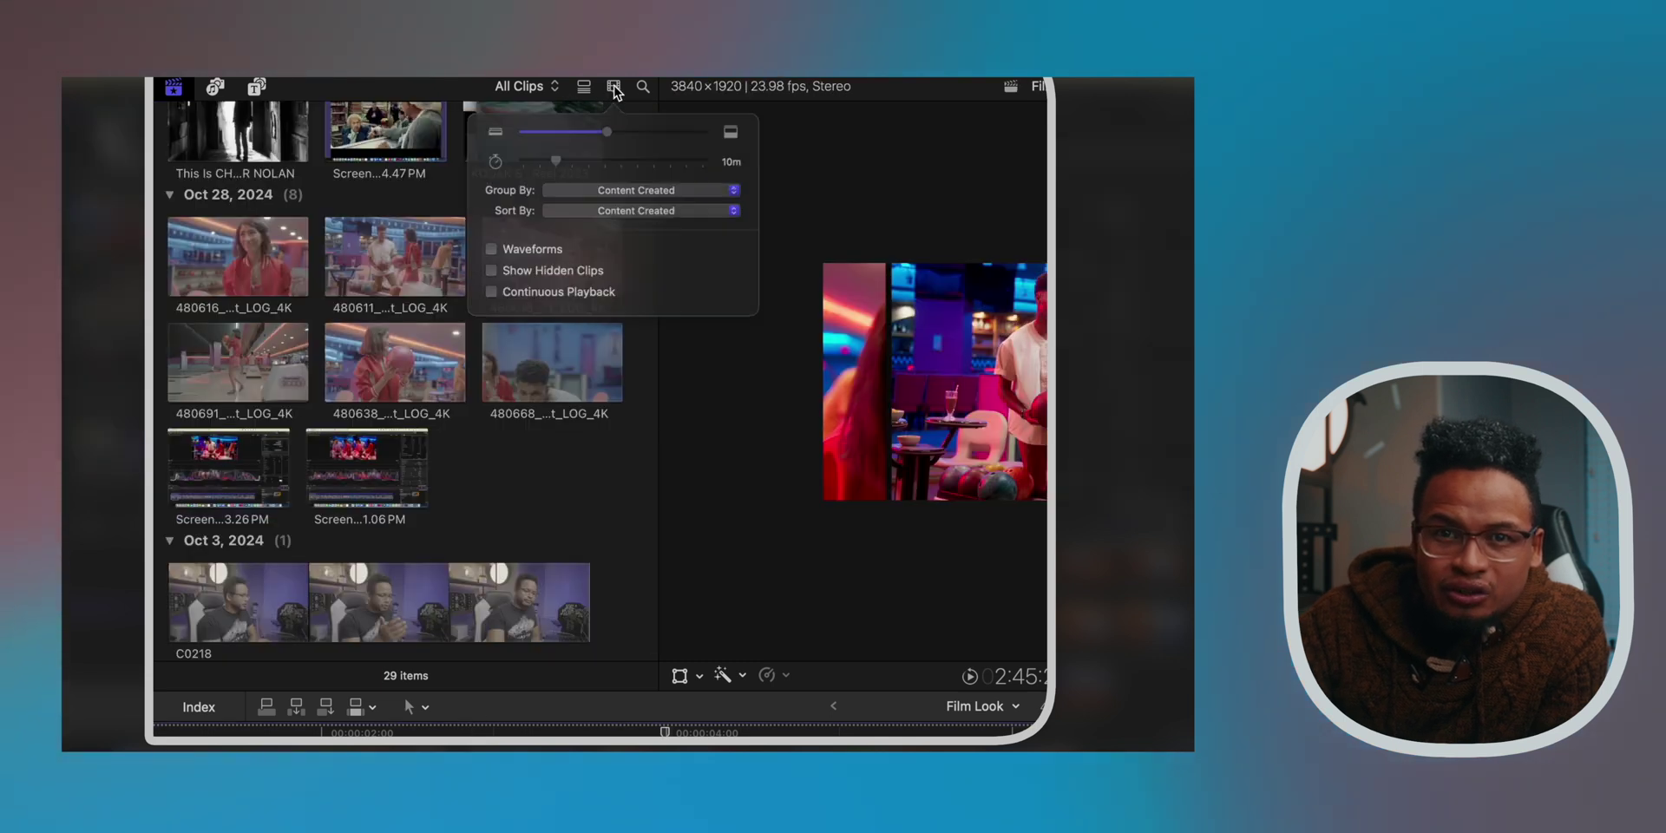
click(478, 290)
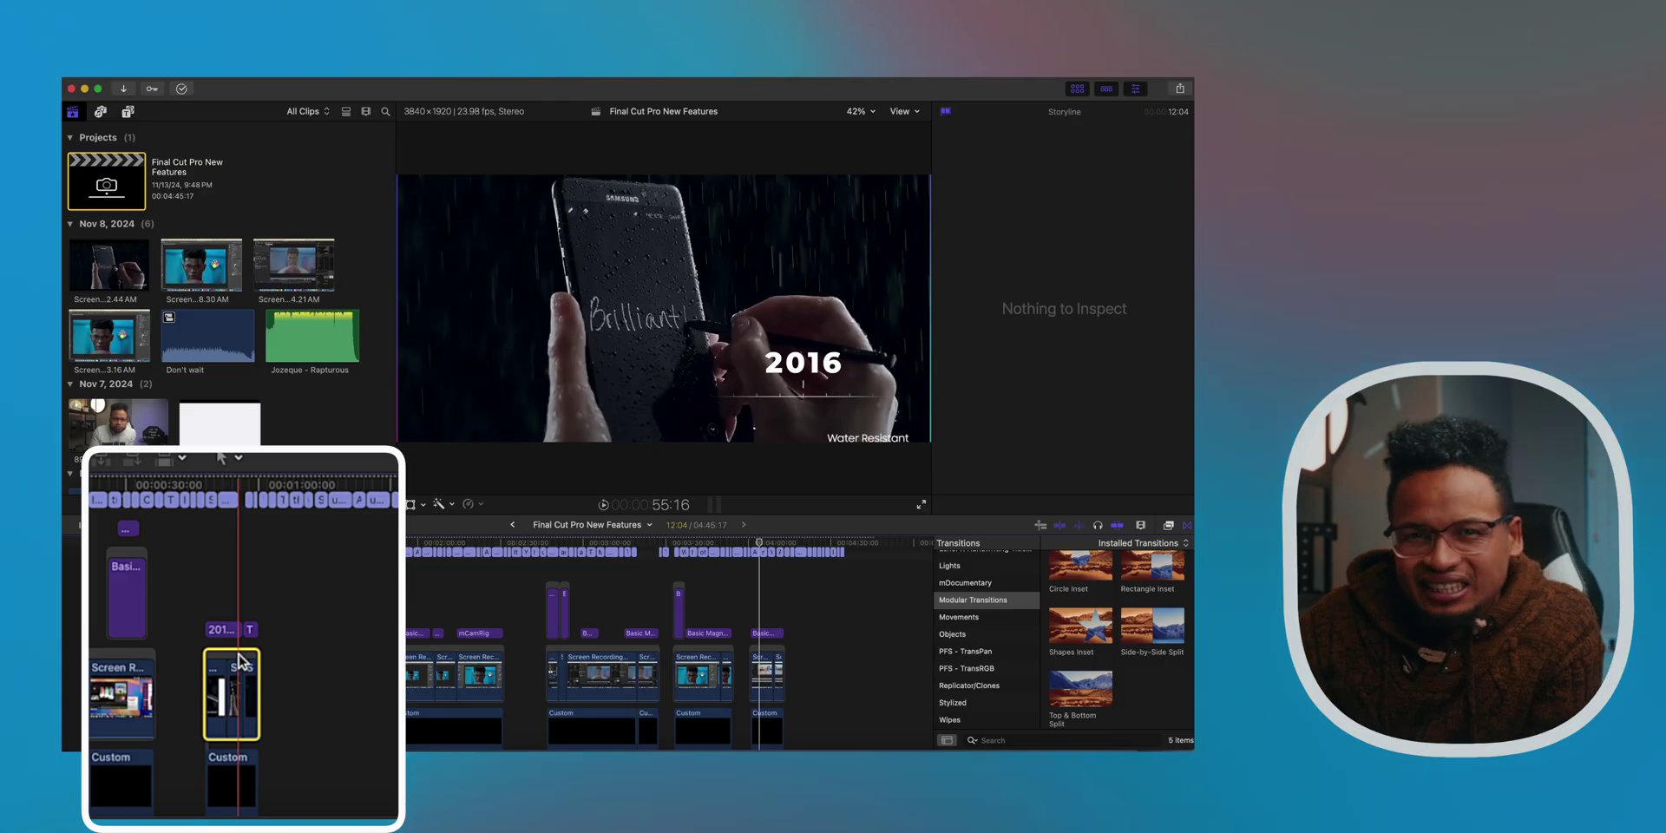
Move the connected clip between layers, leaving it below the 2016 title, then slide the title clip later.
key(alt+Up)
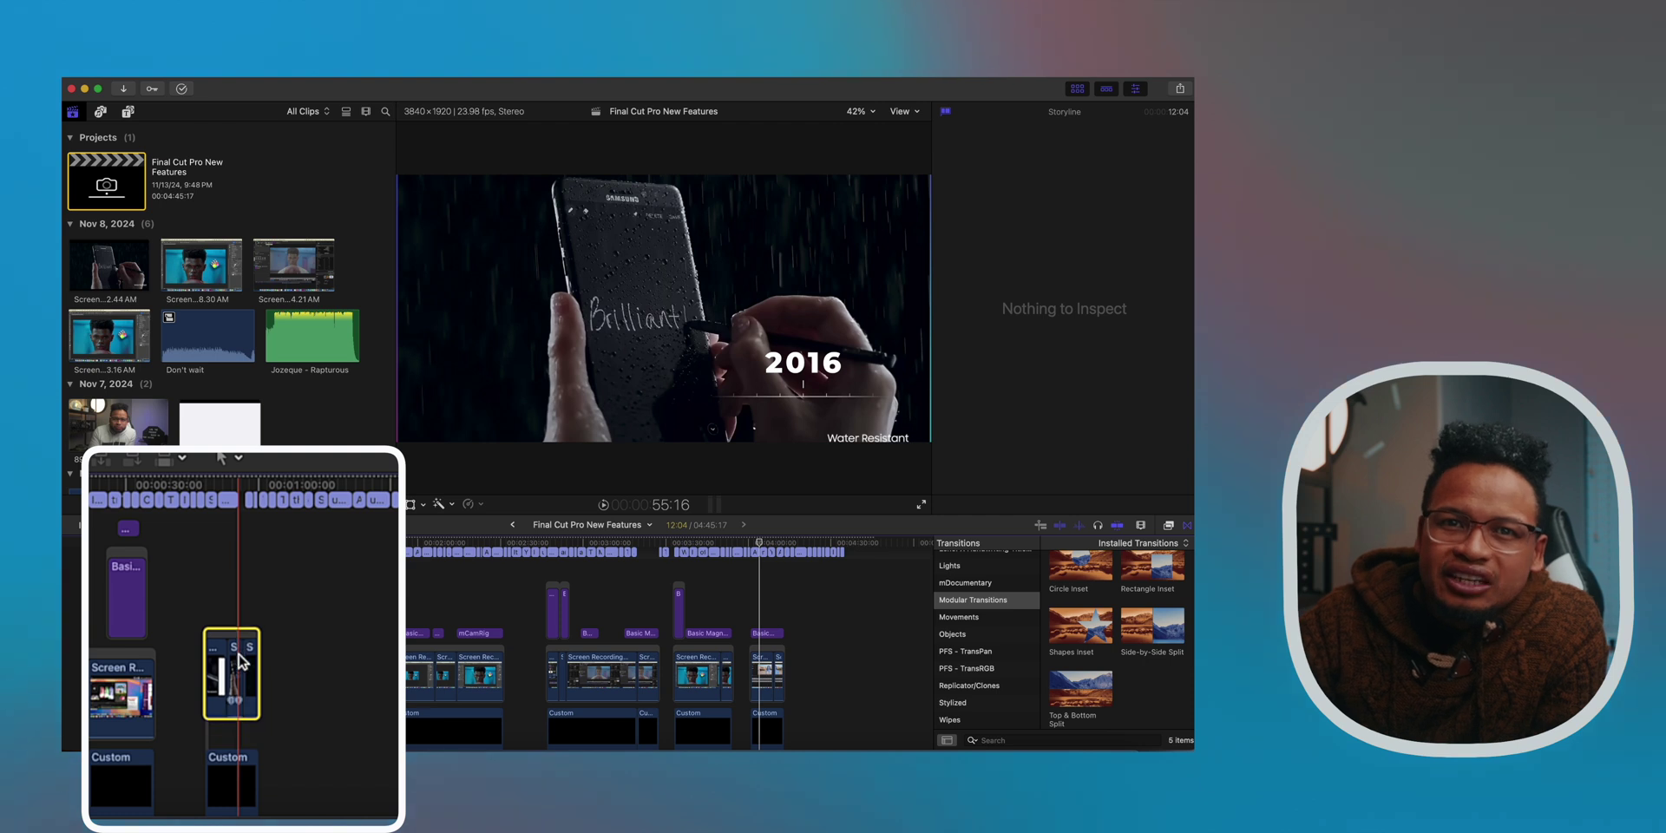
key(alt+Down)
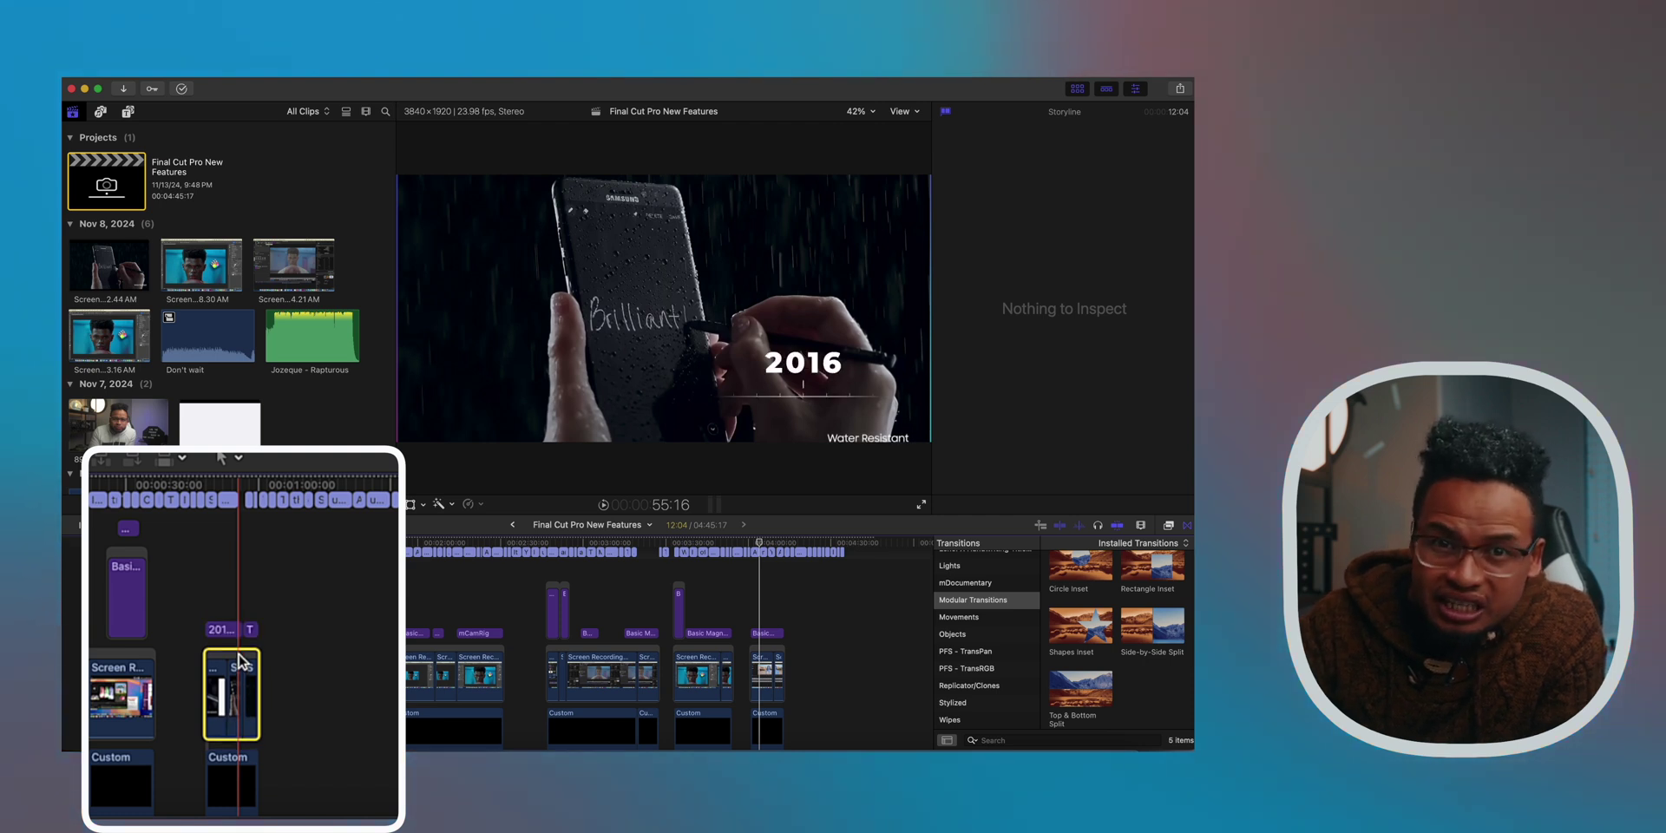
key(alt+Up)
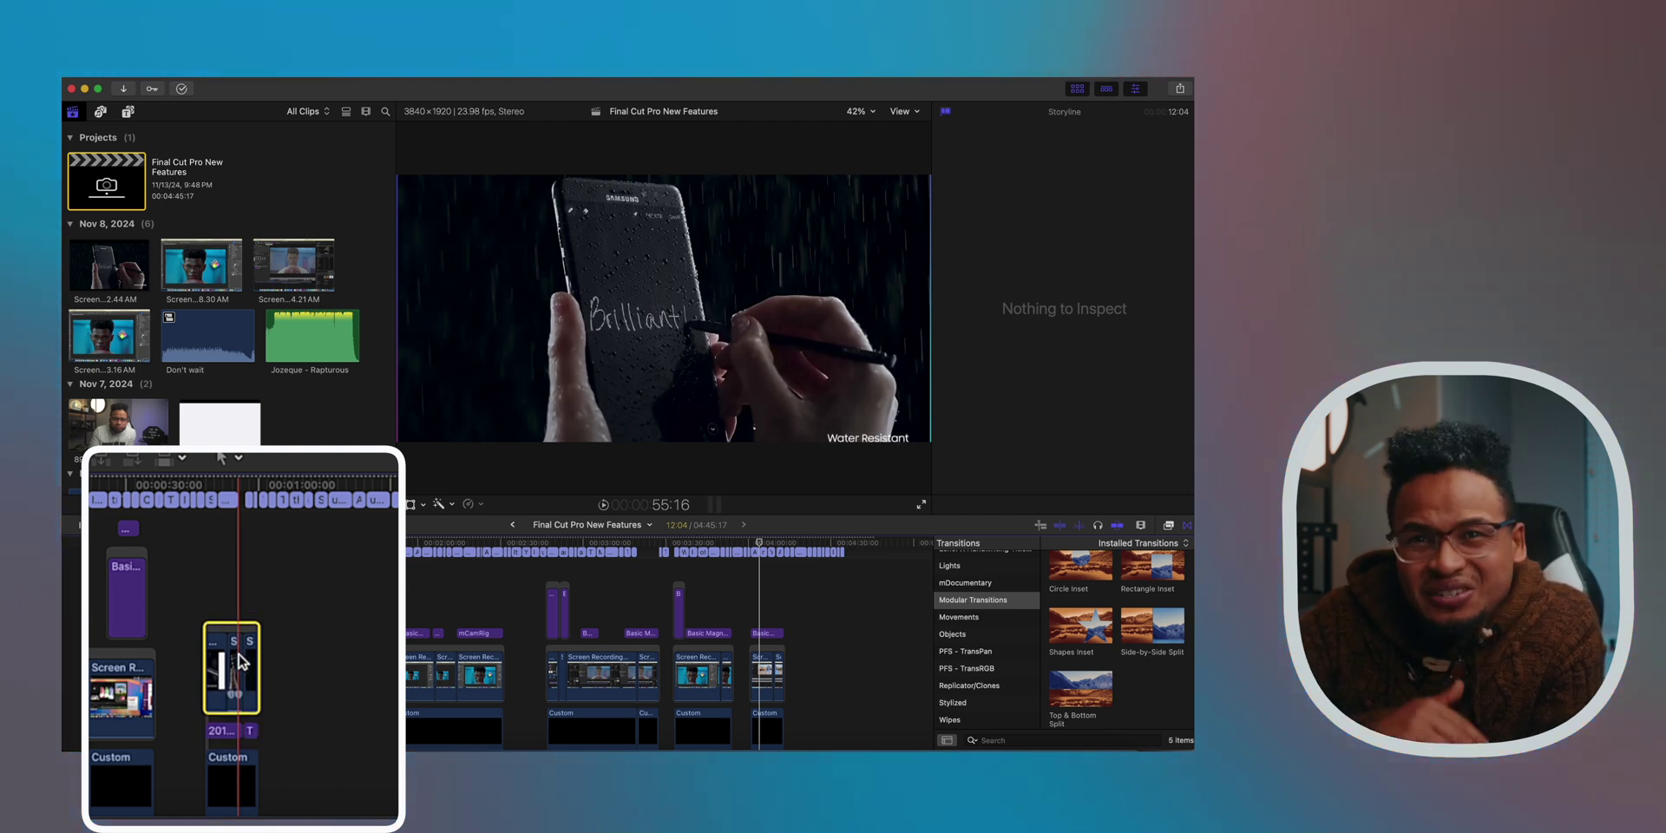
key(alt+Down)
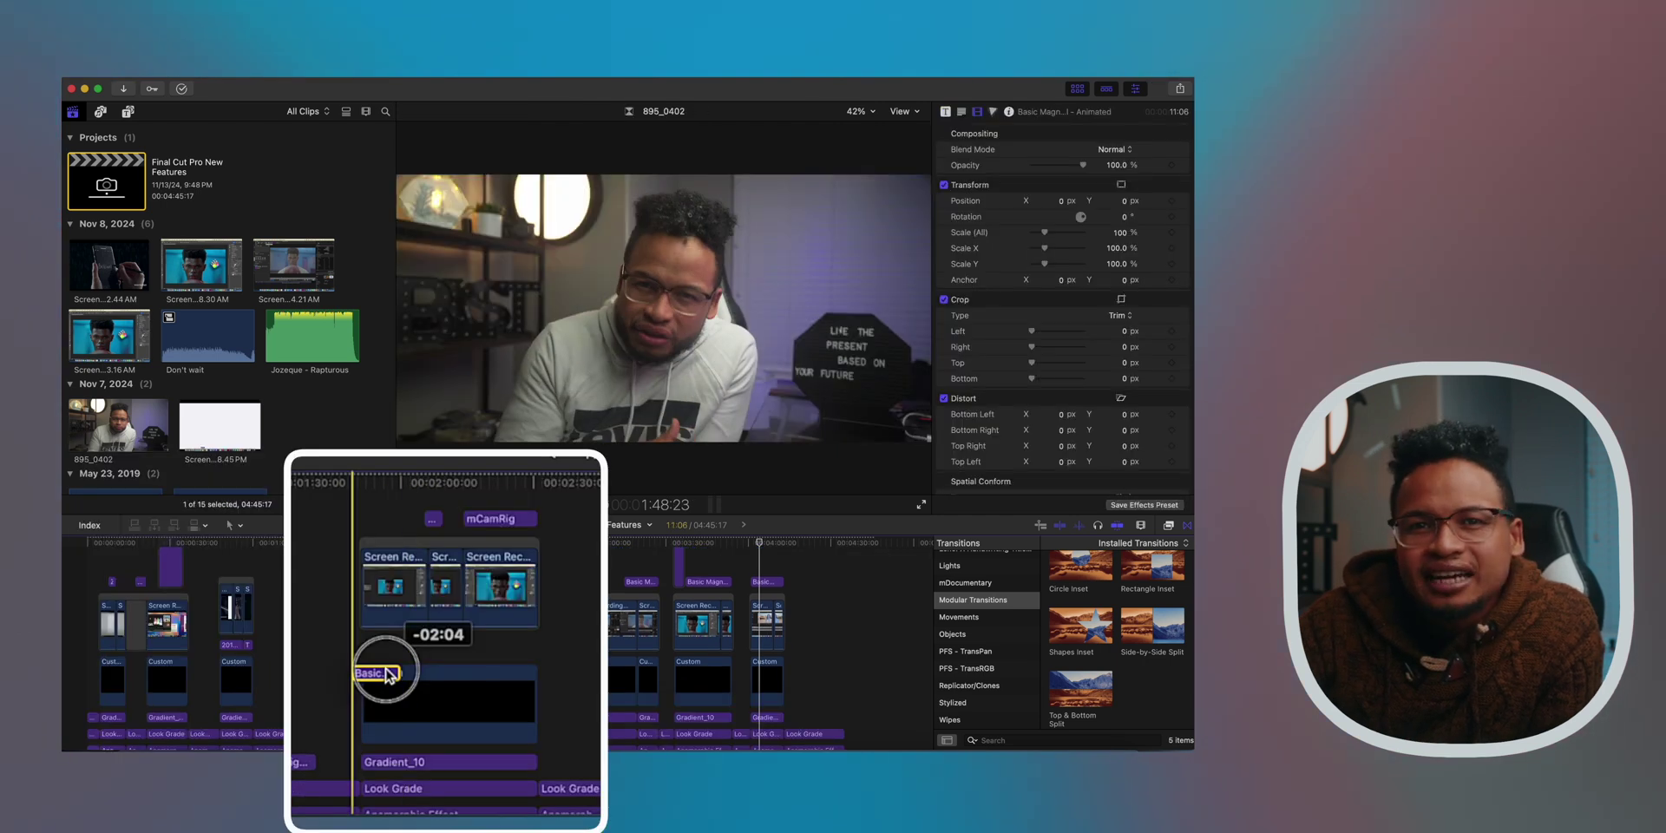
drag(382, 669, 378, 618)
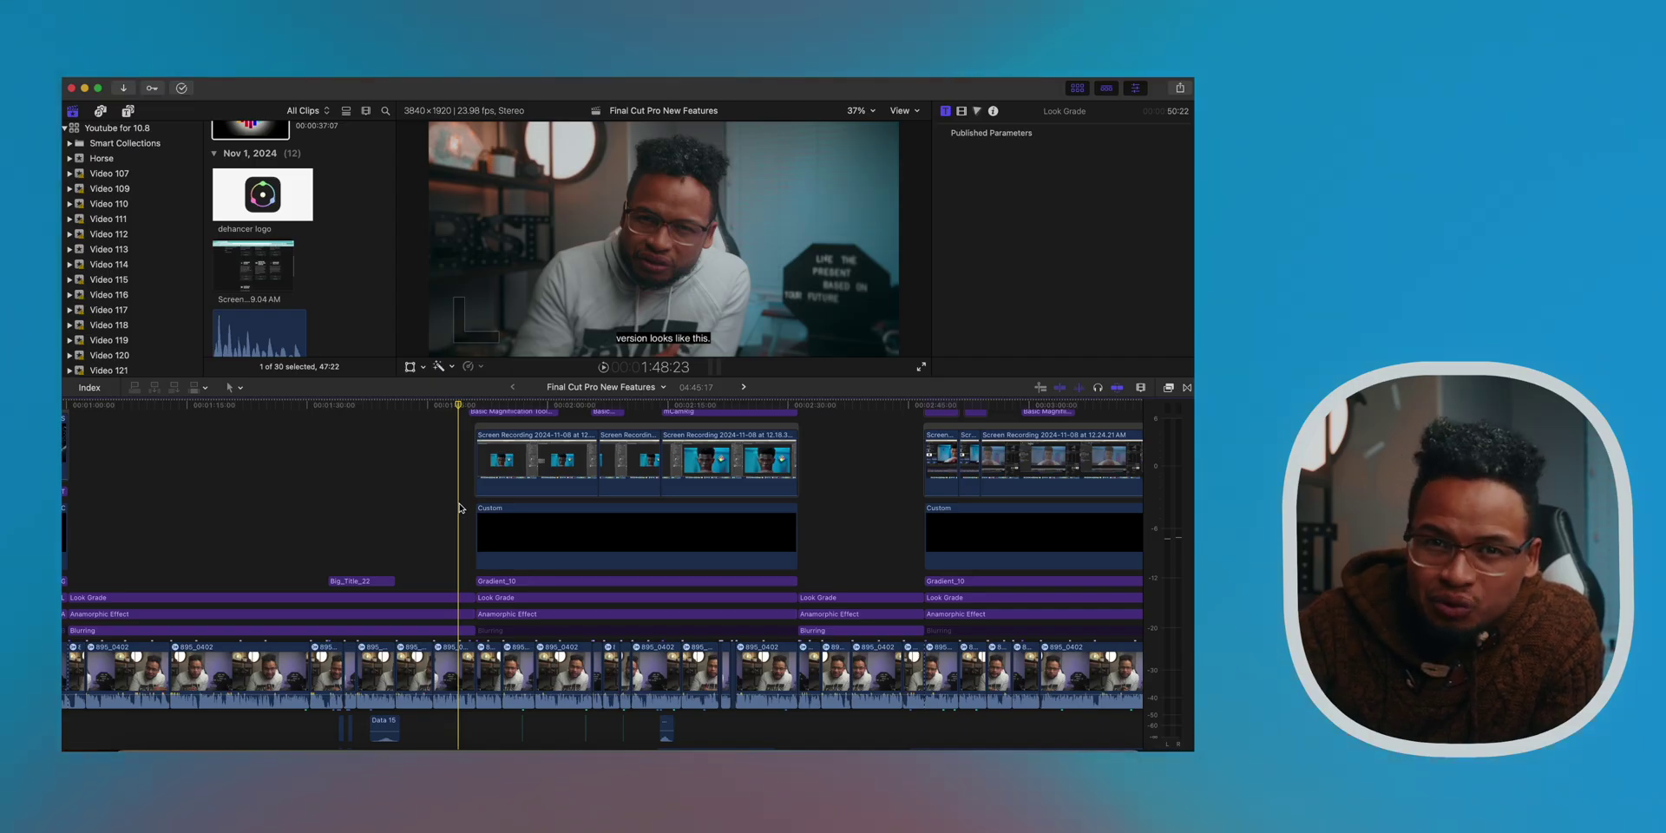
Zoom the timeline to fit with Shift-Z and shrink lane heights so every layer shows.
key(shift+z)
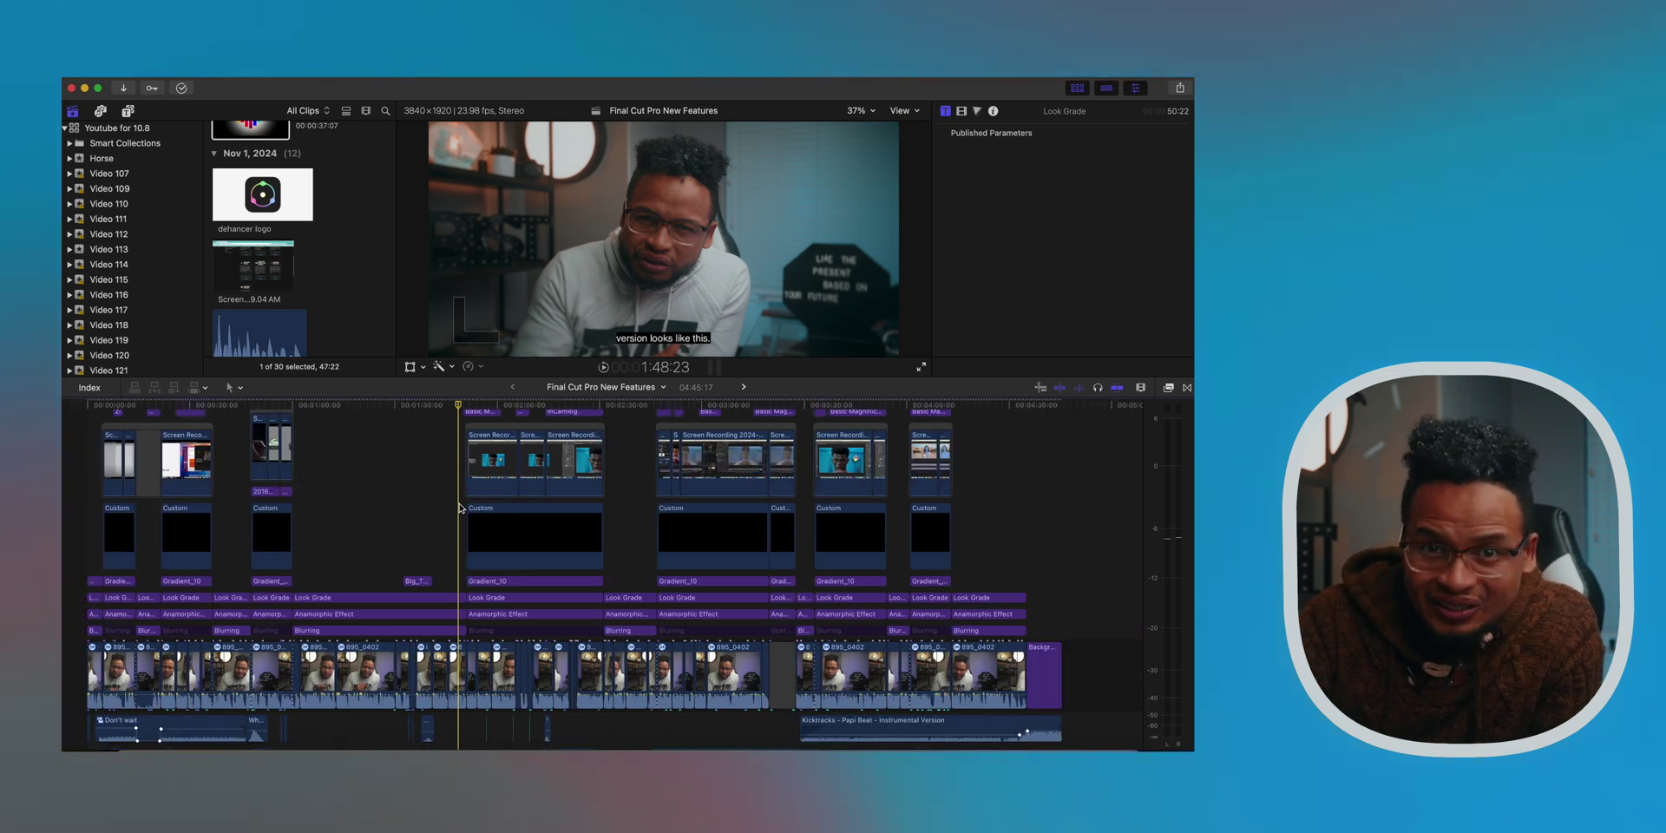
key(alt+shift+z)
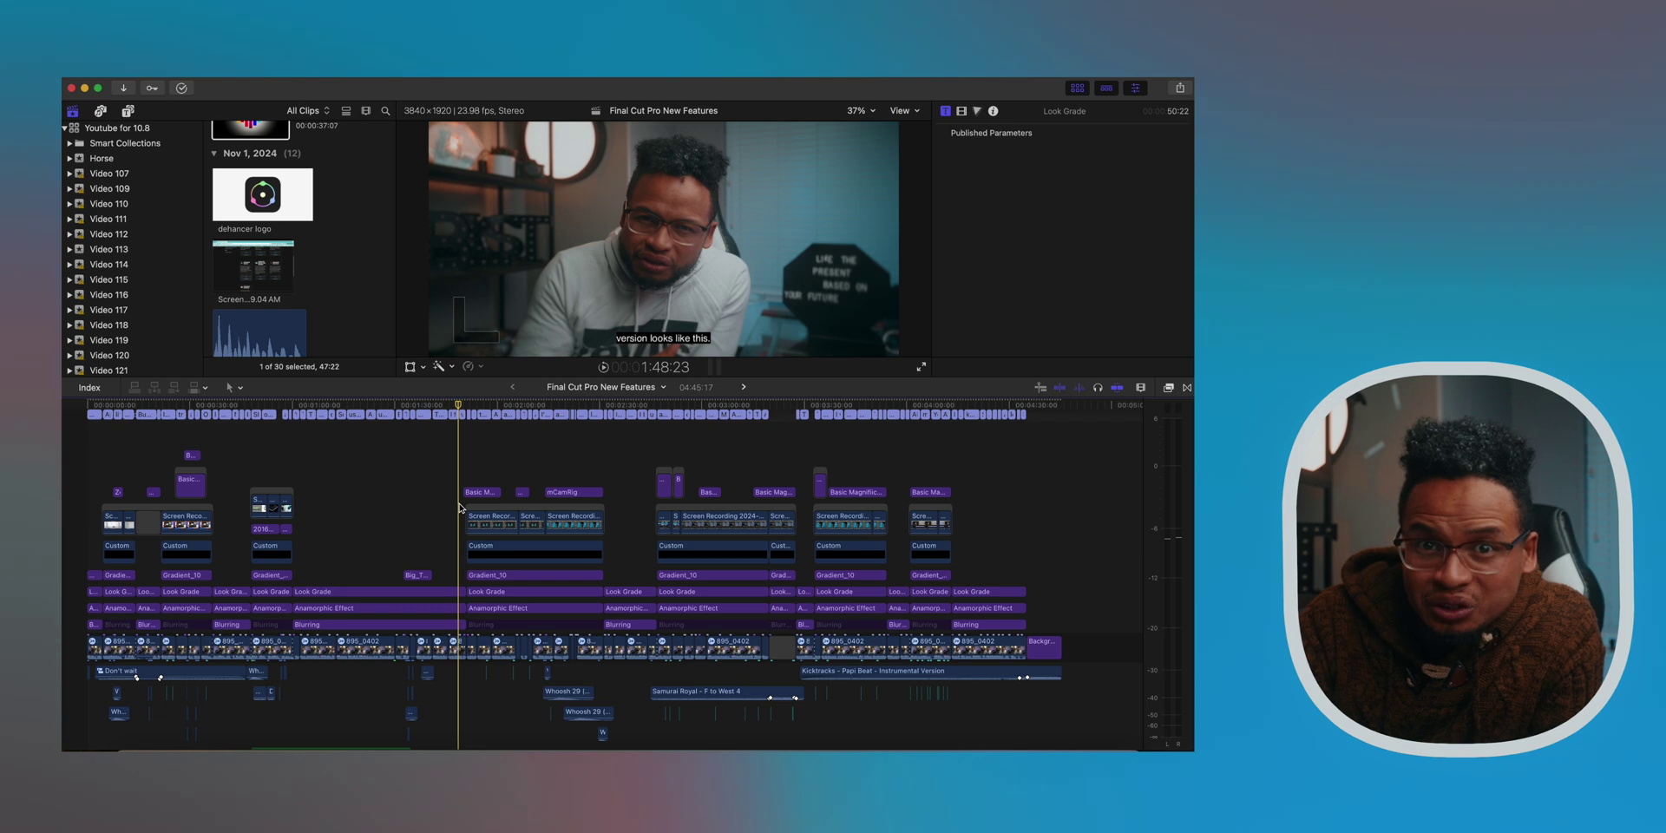